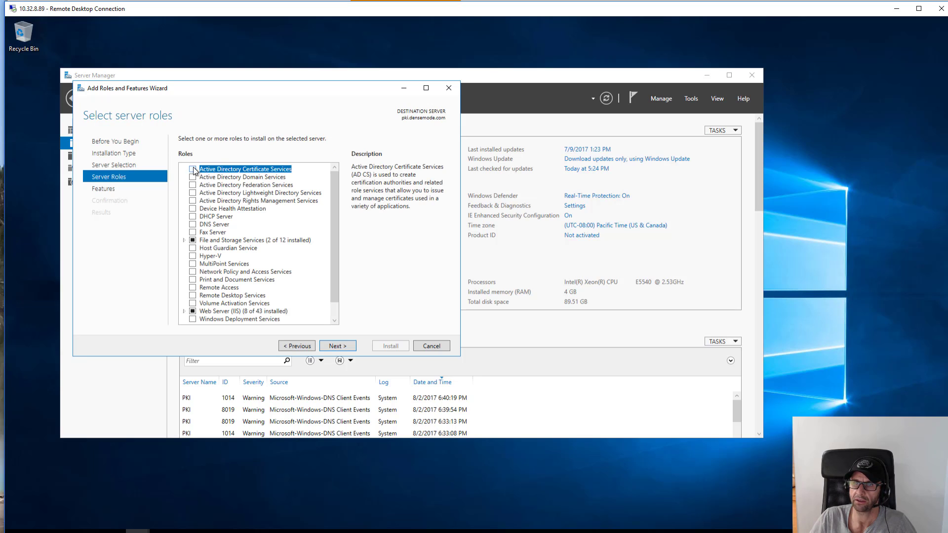
Step: Add the Active Directory Certificate Services role with its required management tools
{"action": "left_click", "coordinate": [192, 169]}
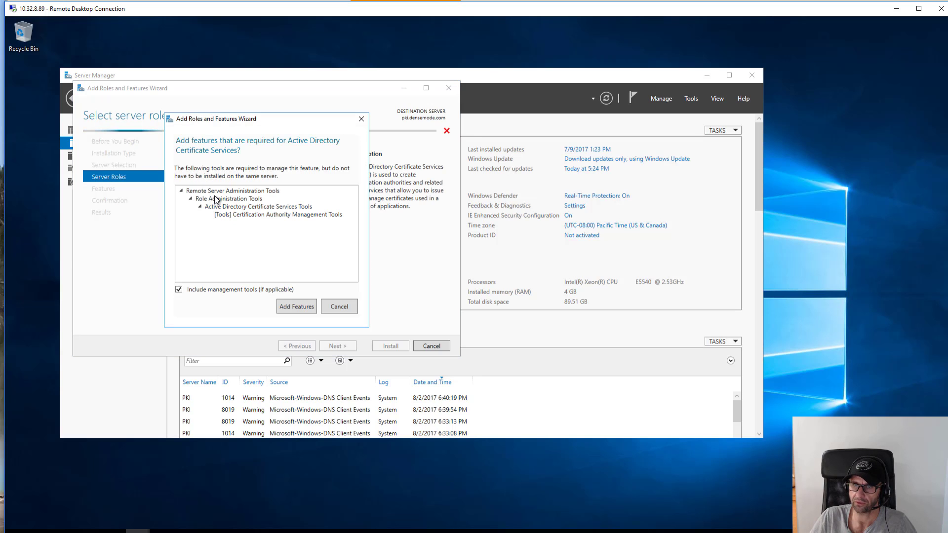
{"action": "left_click", "coordinate": [297, 302]}
{"action": "key", "text": "Return"}
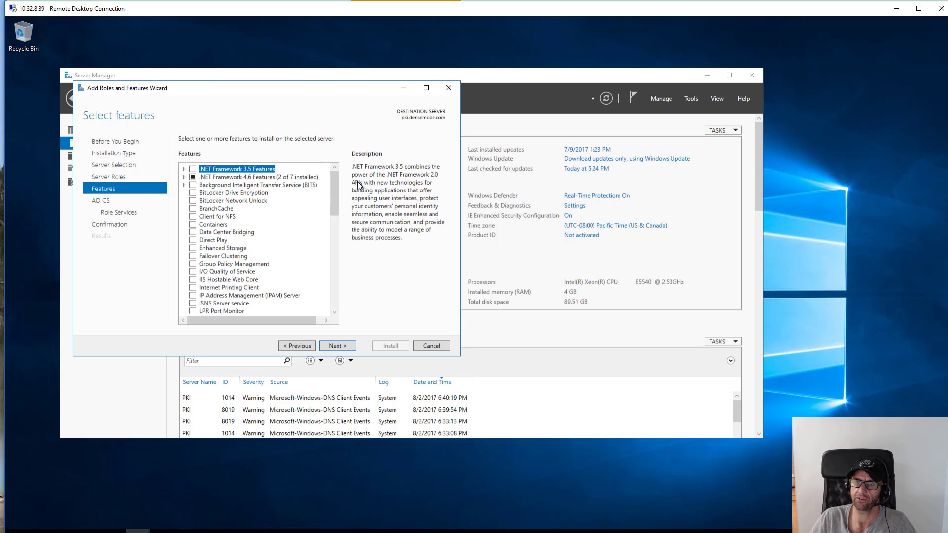
{"action": "left_click", "coordinate": [335, 350]}
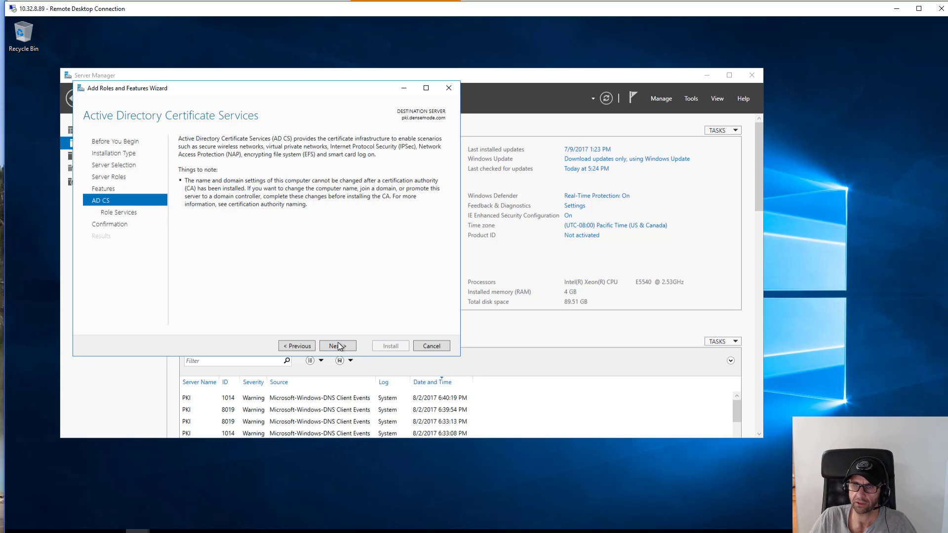
{"action": "left_click", "coordinate": [341, 345]}
Step: Replace Certification Authority with Online Responder as the only role service and install
{"action": "left_click", "coordinate": [192, 169]}
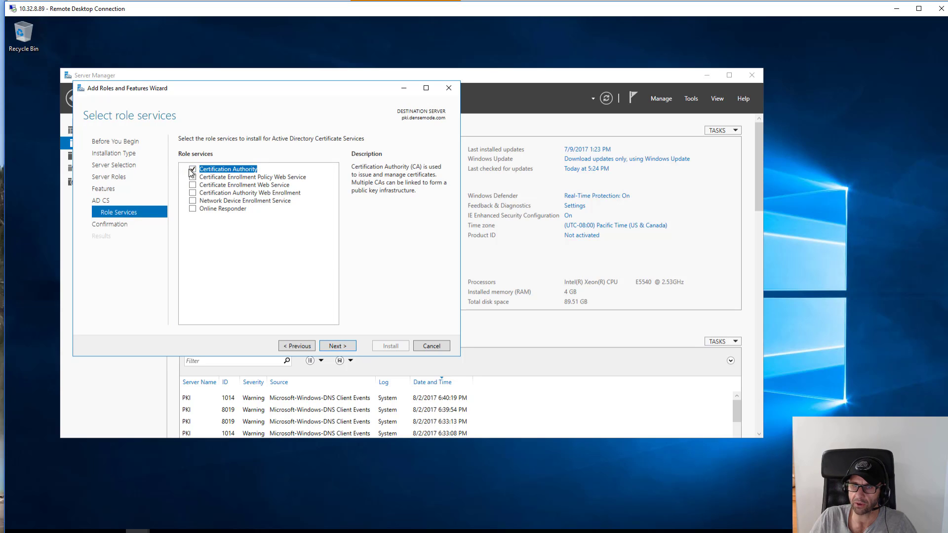
{"action": "left_click", "coordinate": [192, 209]}
{"action": "left_click", "coordinate": [295, 302]}
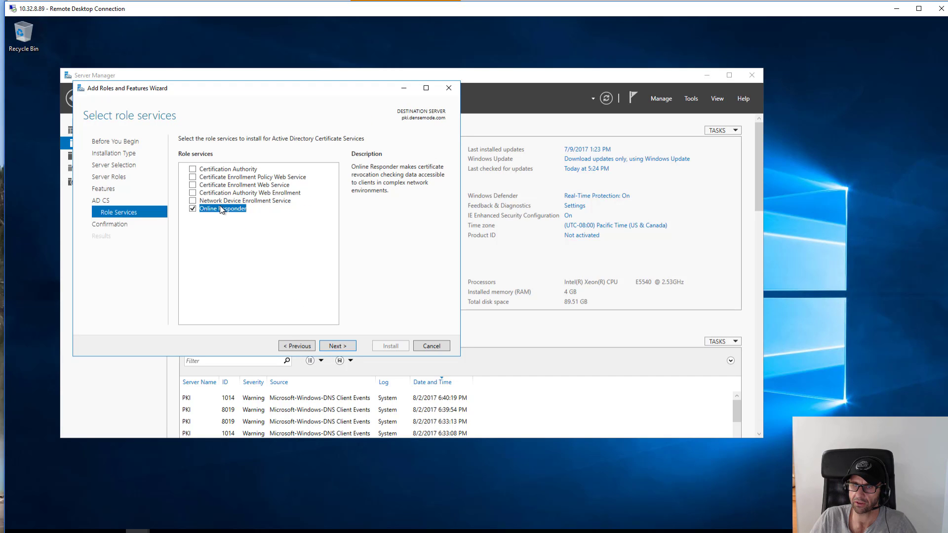
{"action": "left_click", "coordinate": [343, 345]}
{"action": "left_click", "coordinate": [388, 345]}
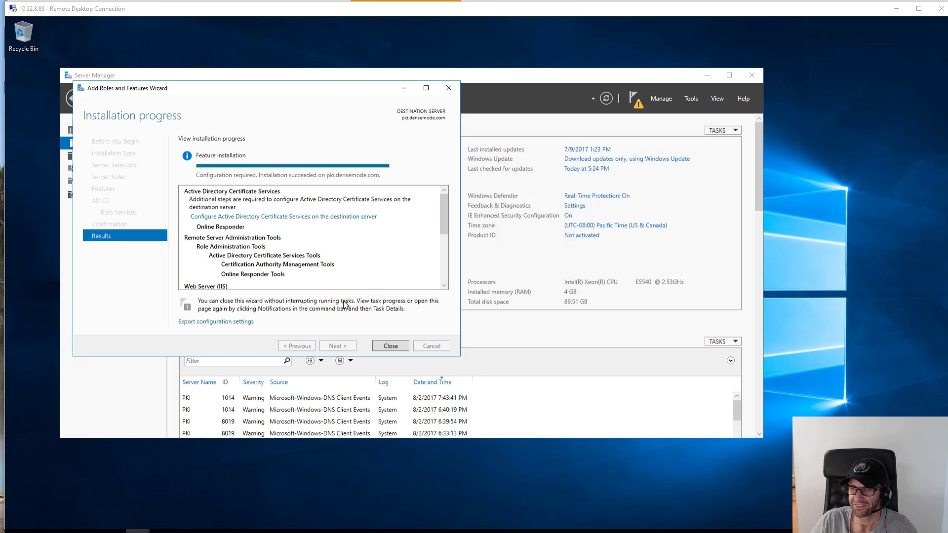
Step: Run the AD CS post-deployment configuration for Online Responder using the current administrator credentials
{"action": "left_click", "coordinate": [390, 346]}
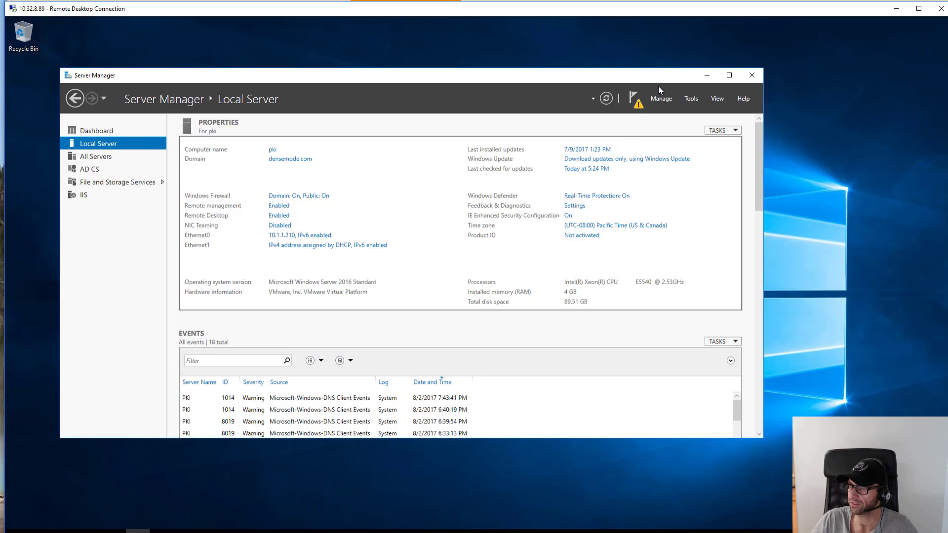
{"action": "left_click", "coordinate": [637, 103]}
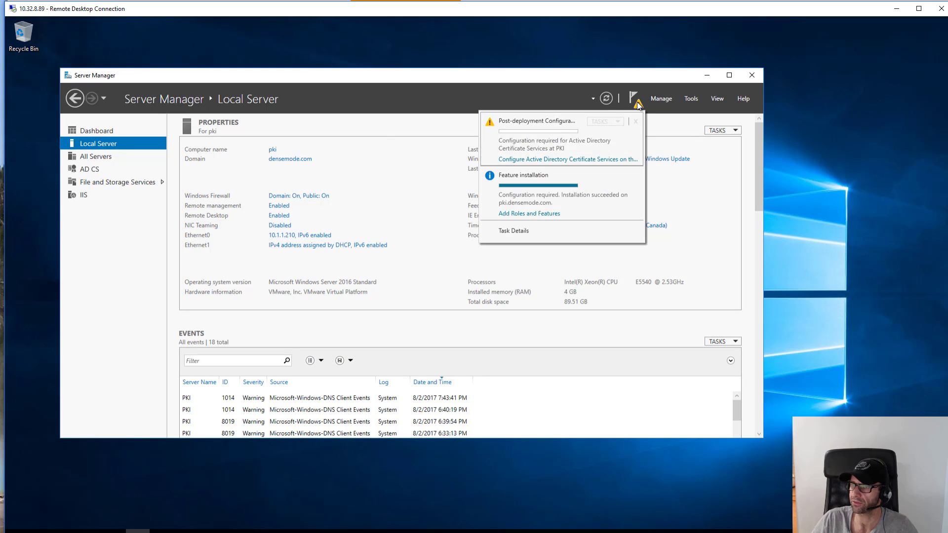
{"action": "left_click", "coordinate": [554, 163]}
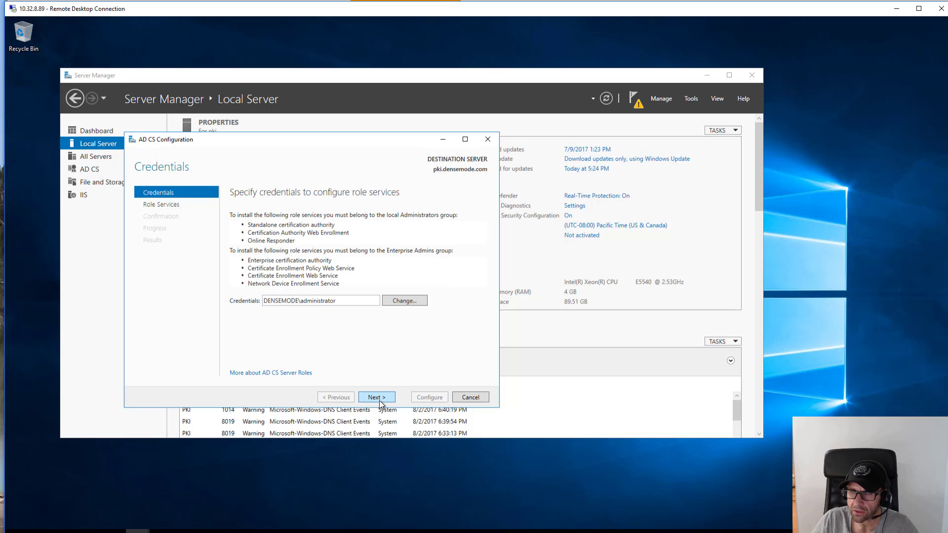
{"action": "left_click", "coordinate": [380, 398]}
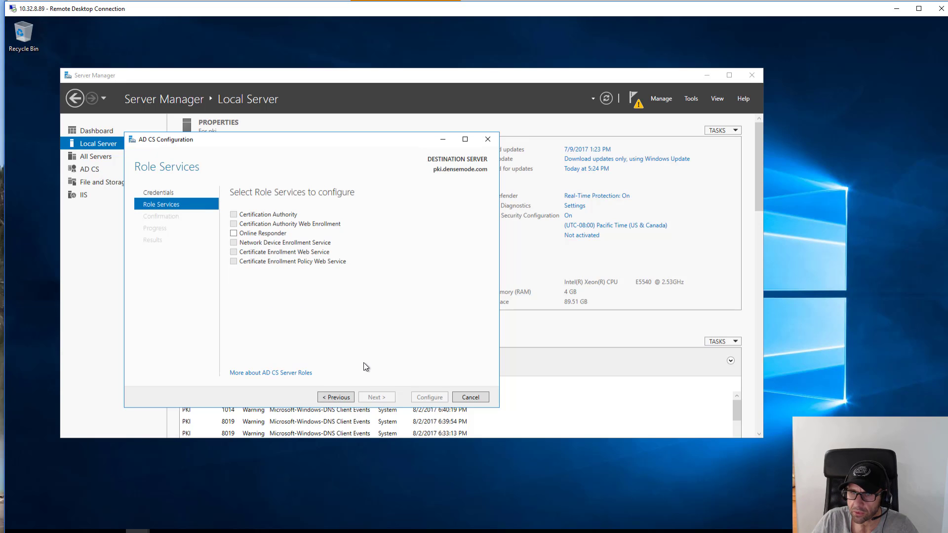
{"action": "left_click", "coordinate": [261, 233]}
{"action": "left_click", "coordinate": [378, 398]}
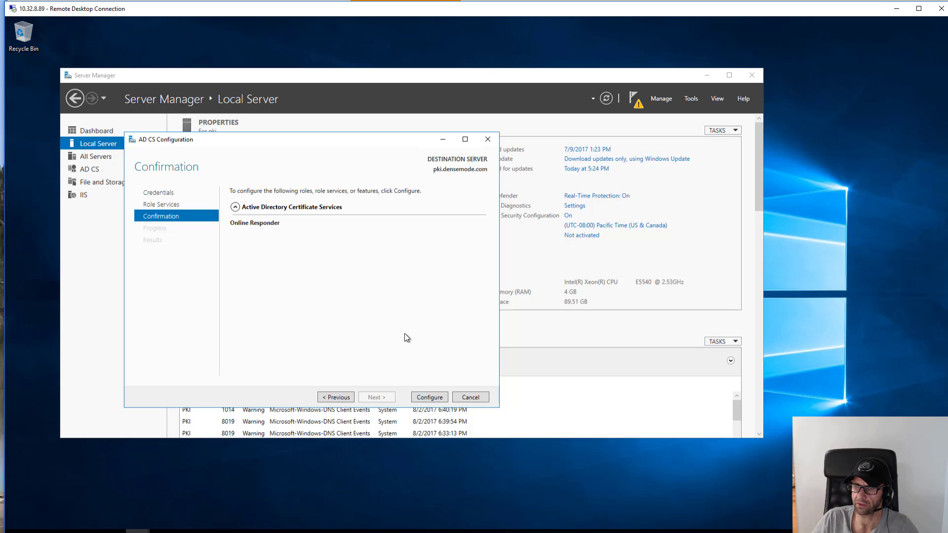
{"action": "left_click", "coordinate": [430, 397]}
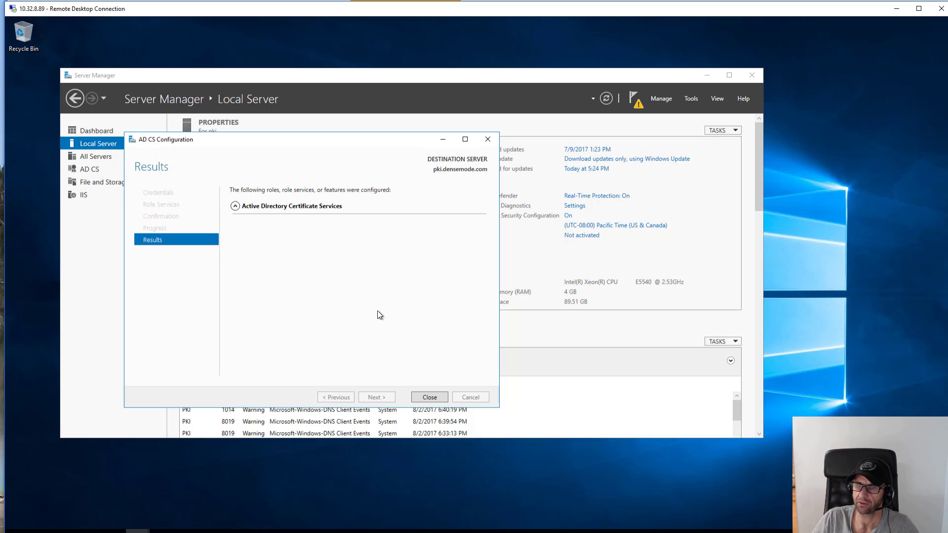
{"action": "left_click", "coordinate": [439, 393]}
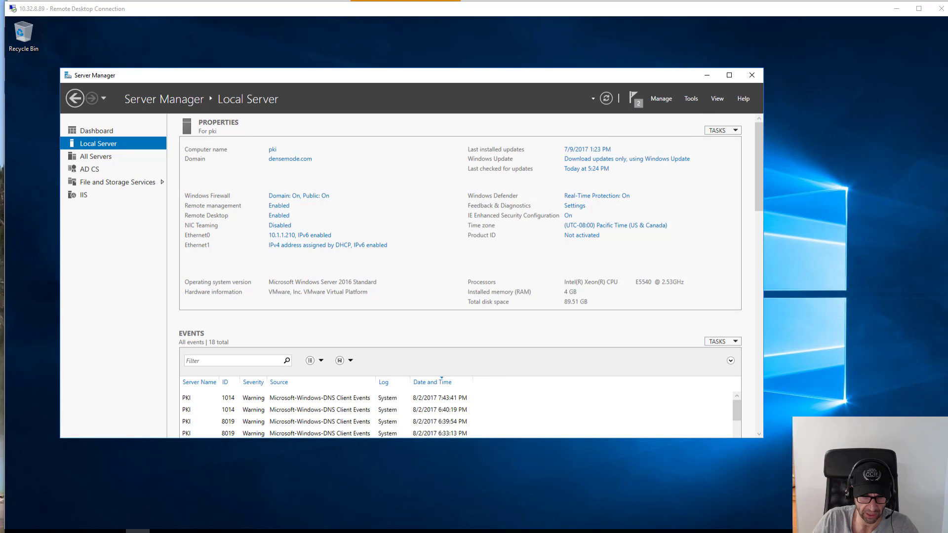
Step: On the rsaca server, bring up the Certification Authority console and open Certificate Templates' context menu
{"action": "key", "text": "alt+Tab"}
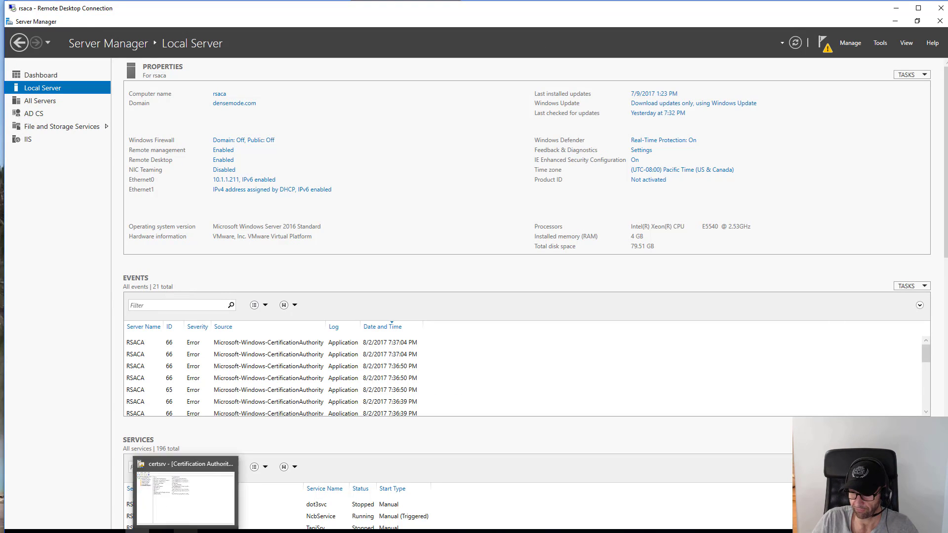
{"action": "left_click", "coordinate": [209, 529]}
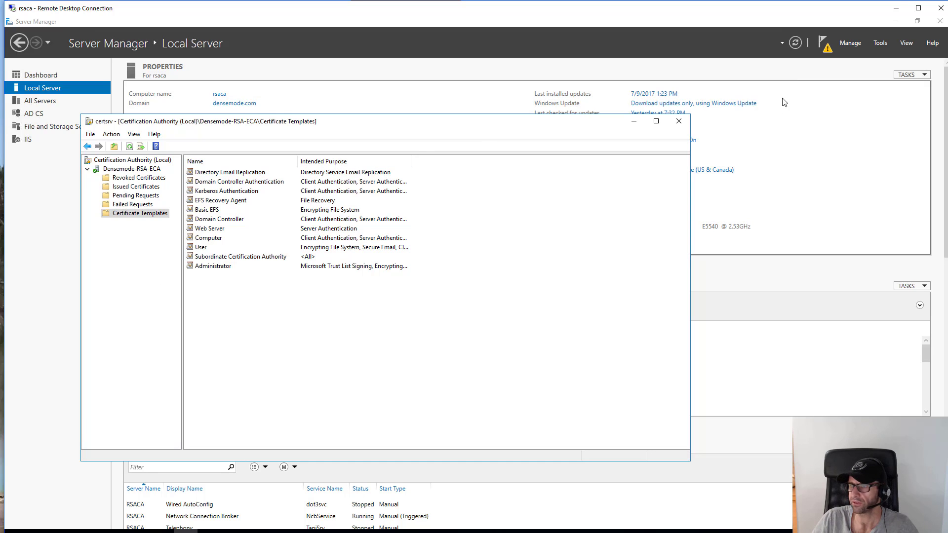
{"action": "left_click", "coordinate": [883, 46]}
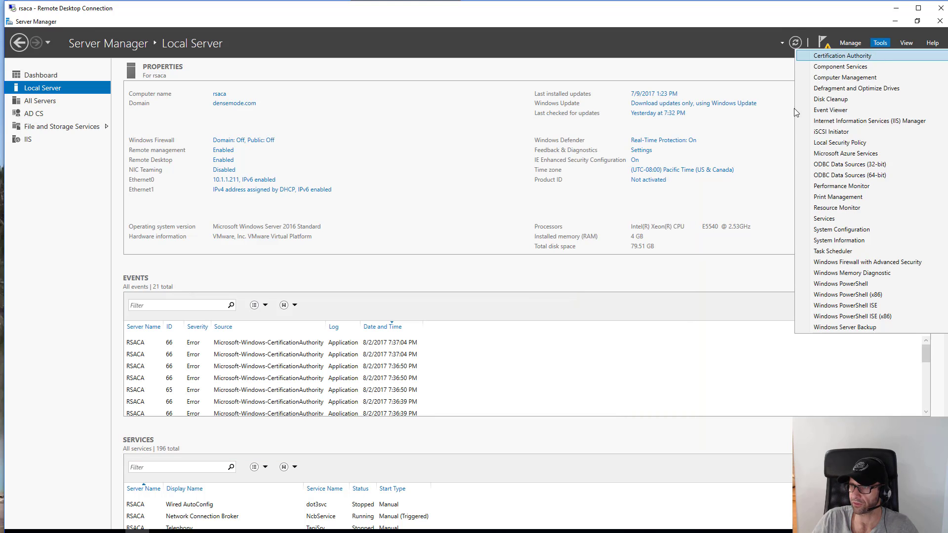
{"action": "left_click", "coordinate": [186, 532]}
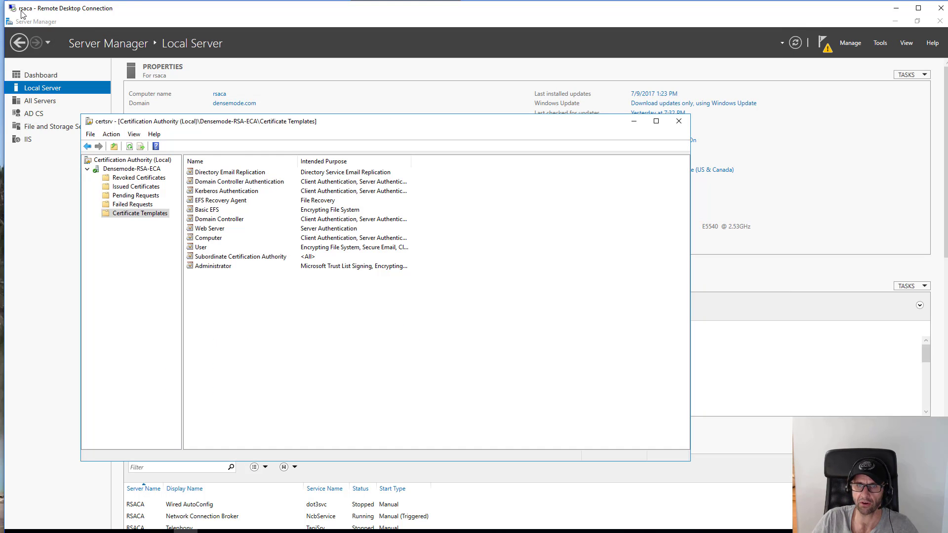
{"action": "left_click_drag", "start_coordinate": [200, 127], "coordinate": [320, 158]}
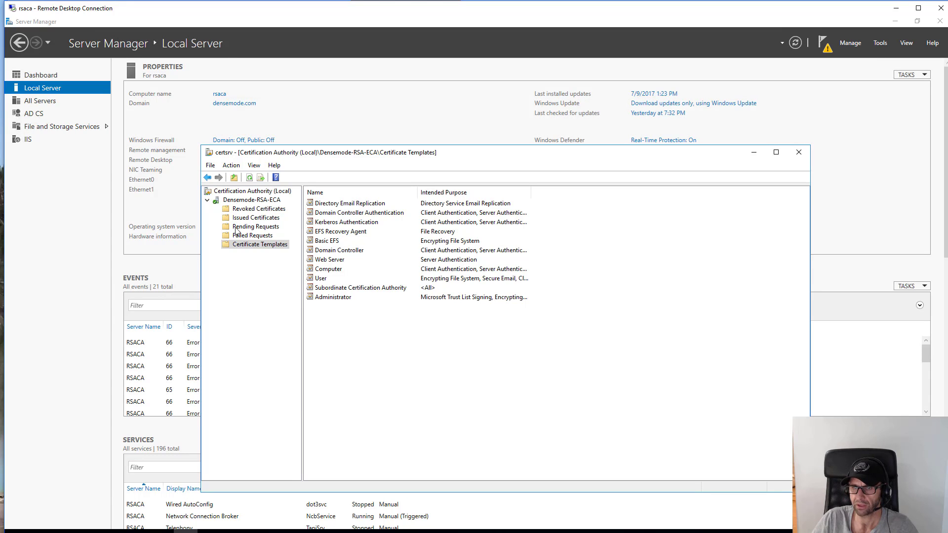
{"action": "right_click", "coordinate": [244, 246]}
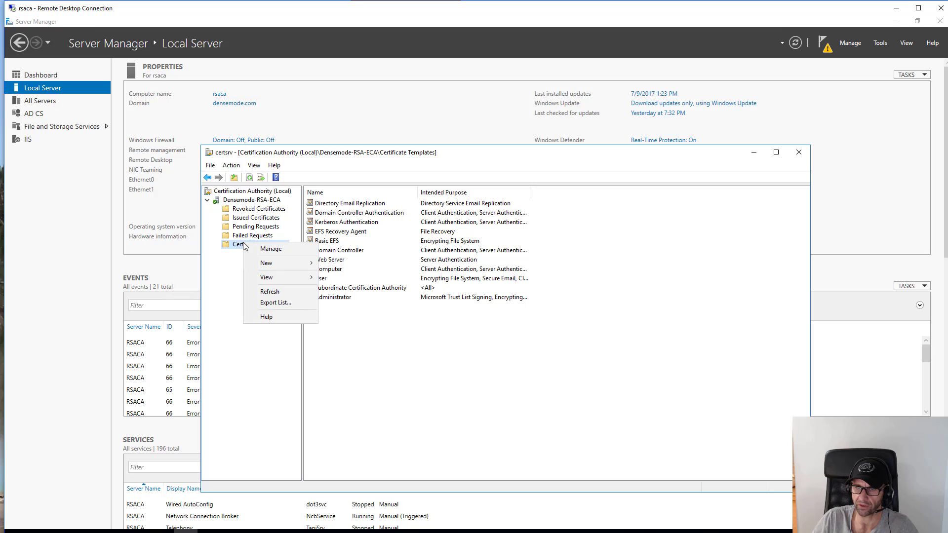
Step: Open the Certificate Templates Console and duplicate the OCSP Response Signing template
{"action": "left_click", "coordinate": [288, 250]}
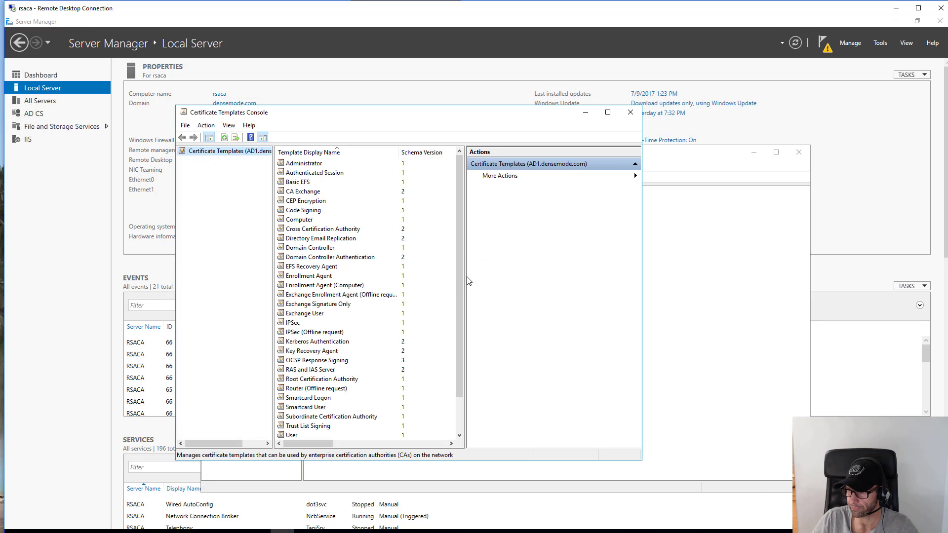
{"action": "left_click_drag", "start_coordinate": [466, 281], "coordinate": [532, 275]}
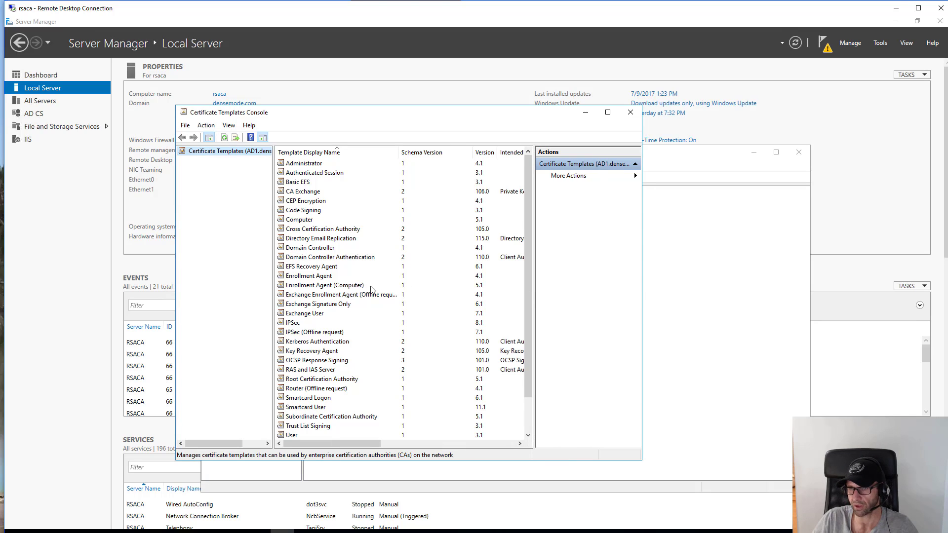
{"action": "left_click", "coordinate": [314, 363]}
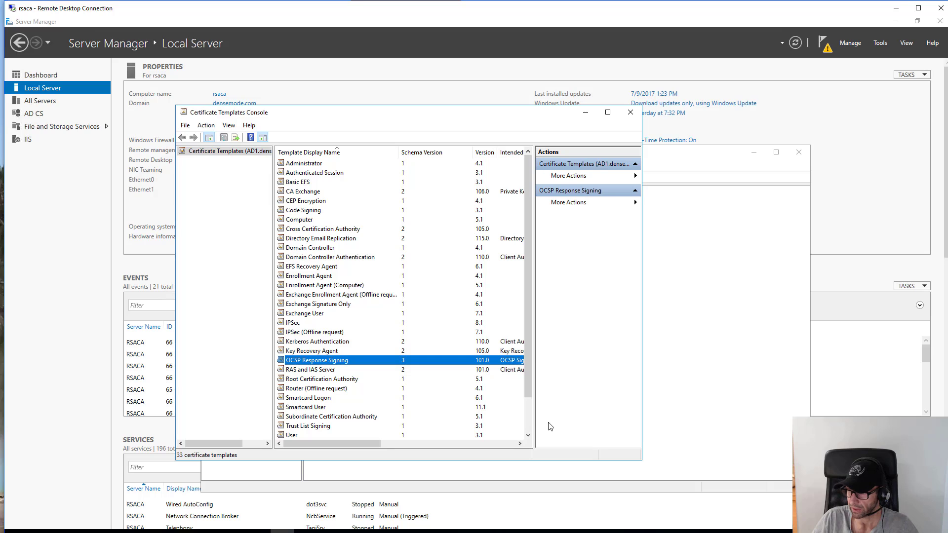
{"action": "left_click_drag", "start_coordinate": [643, 462], "coordinate": [706, 470]}
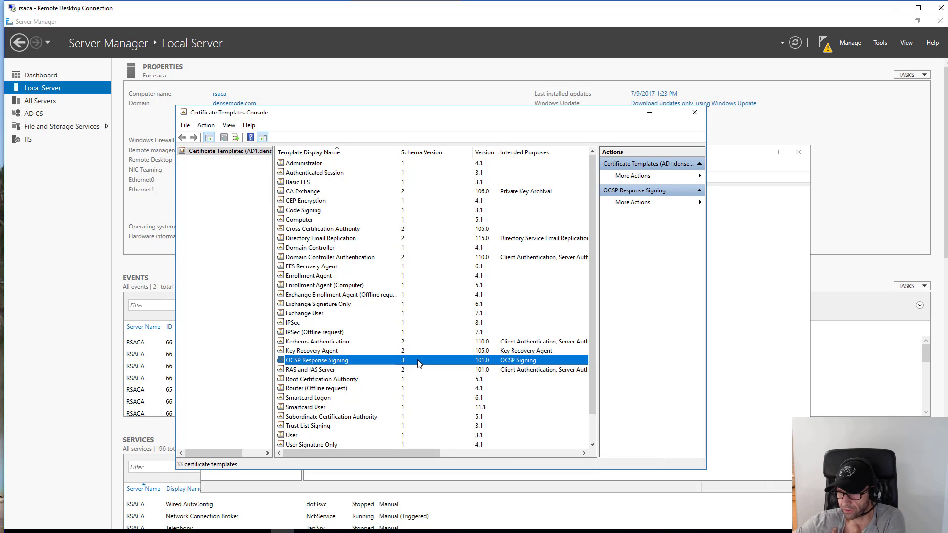
{"action": "right_click", "coordinate": [336, 363]}
{"action": "left_click", "coordinate": [356, 365]}
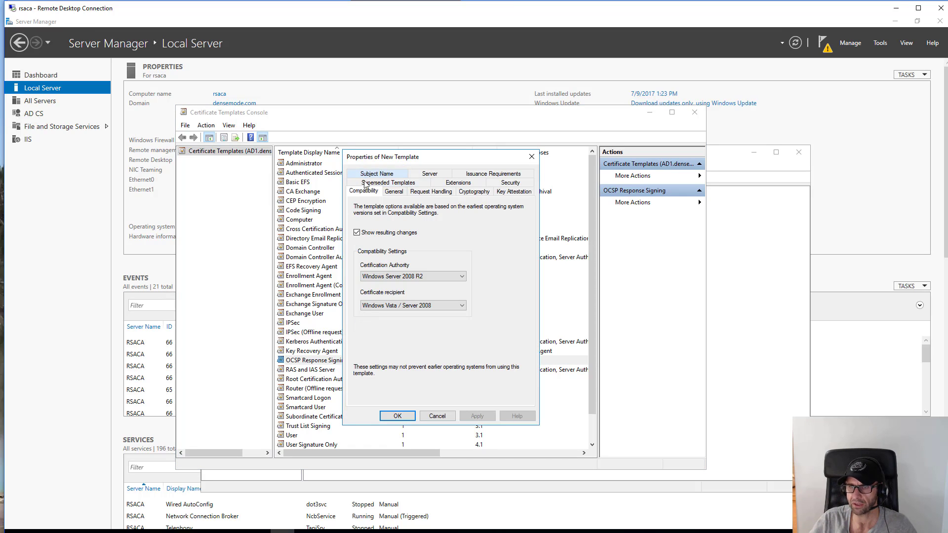
Step: Replace the 'Copy of' prefix in the new template's name with 'Densemode' and save it
{"action": "left_click", "coordinate": [393, 191]}
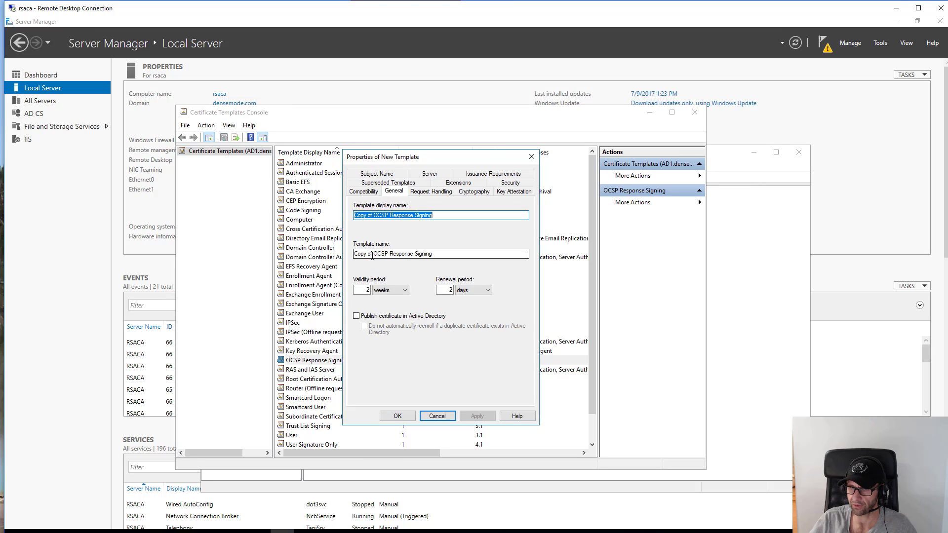
{"action": "left_click_drag", "start_coordinate": [372, 256], "coordinate": [324, 252]}
{"action": "key", "text": "BackSpace"}
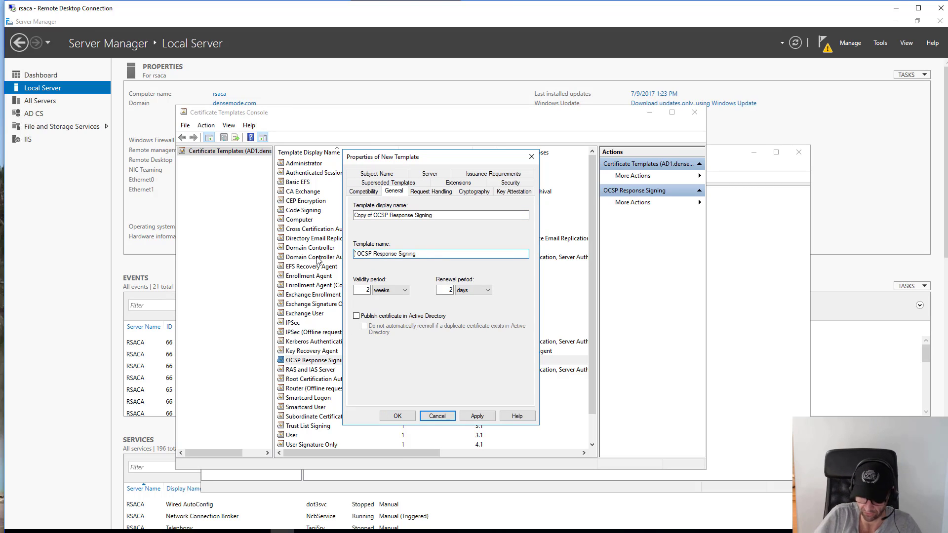
{"action": "key", "text": "Delete"}
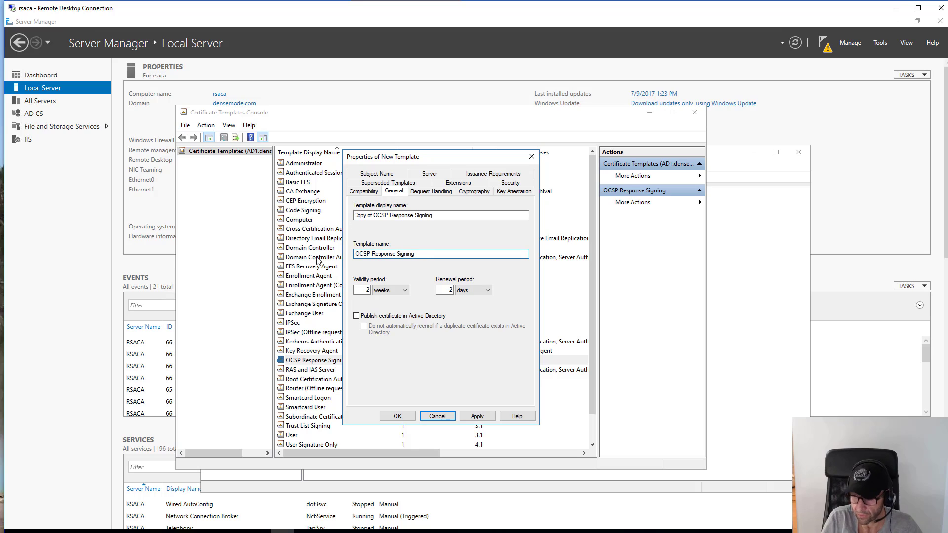
{"action": "type", "text": "Densemode"}
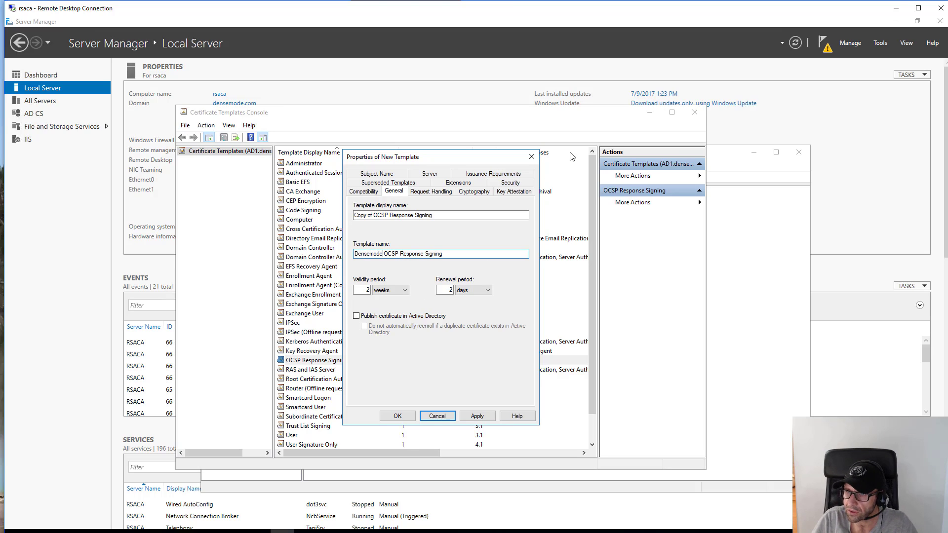
{"action": "left_click", "coordinate": [390, 418]}
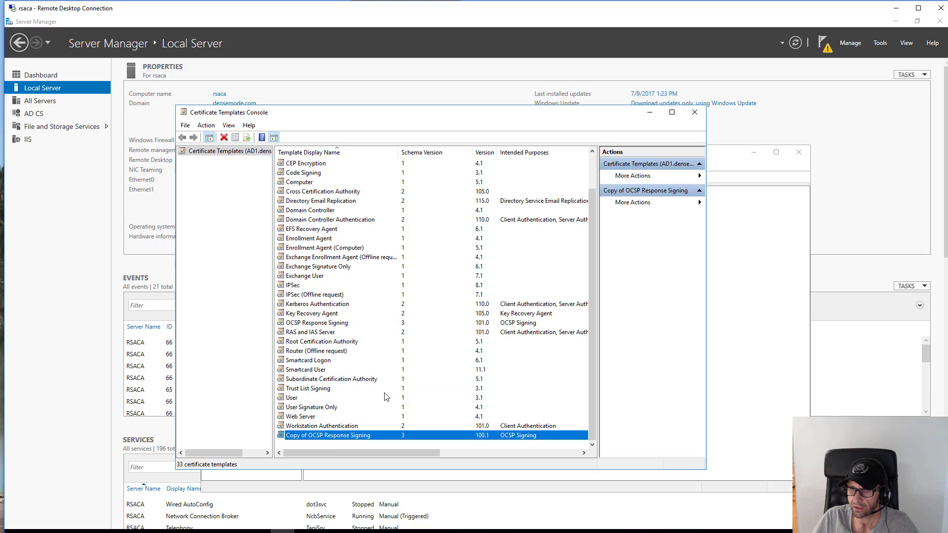
Step: Rename the copy's display name to 'Densemode OCSP Response Signing' and open its Properties
{"action": "right_click", "coordinate": [319, 441]}
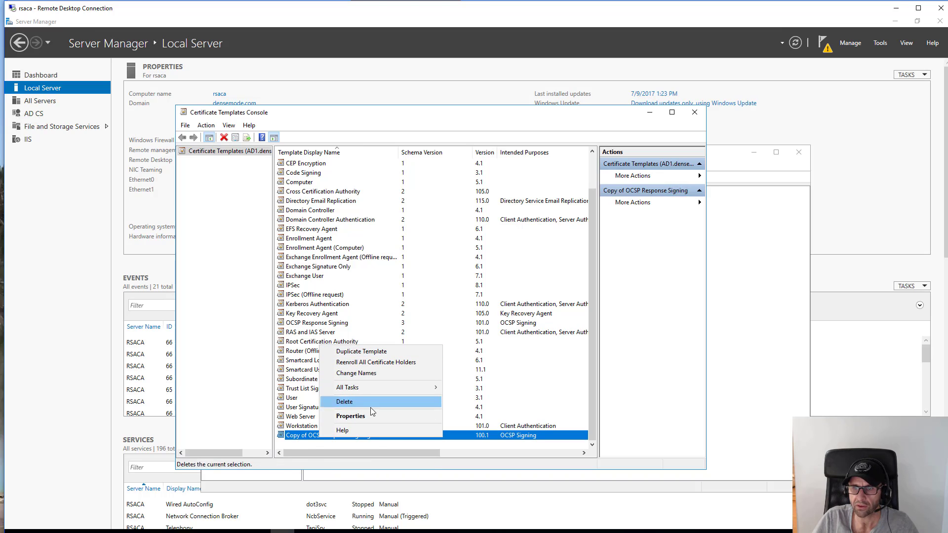
{"action": "left_click", "coordinate": [366, 373]}
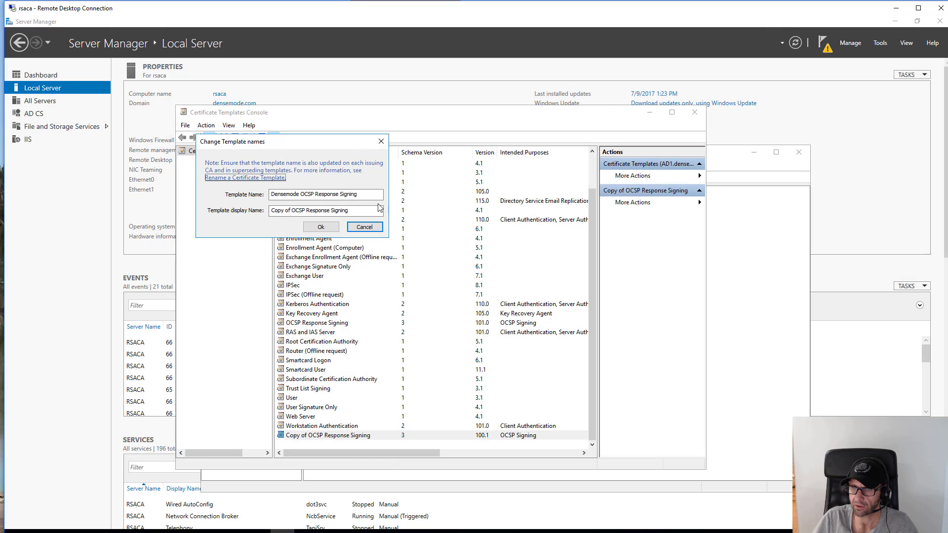
{"action": "left_click_drag", "start_coordinate": [378, 194], "coordinate": [223, 195]}
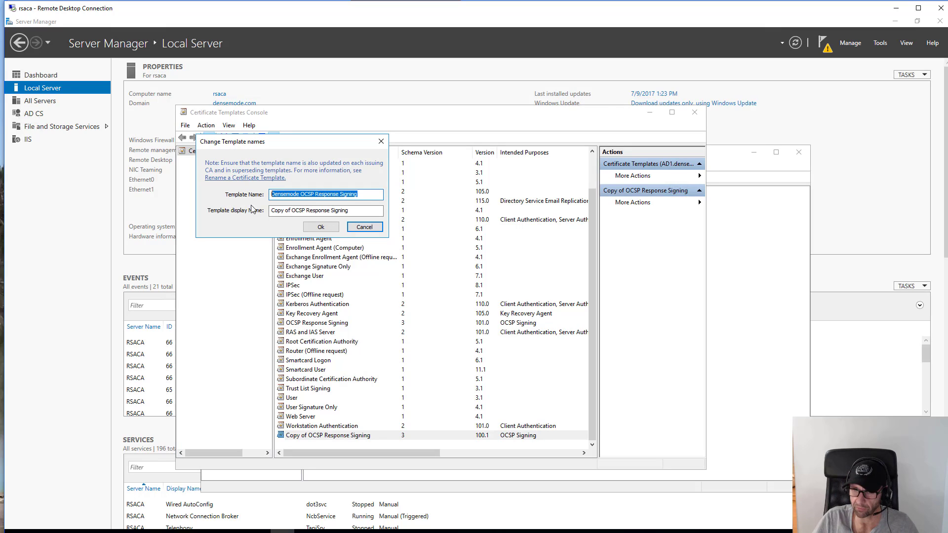
{"action": "left_click_drag", "start_coordinate": [366, 211], "coordinate": [253, 218]}
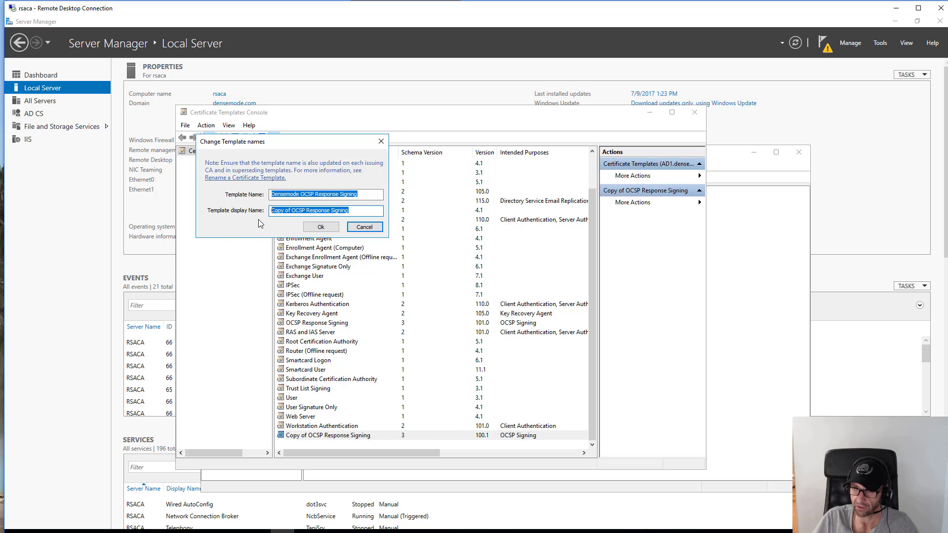
{"action": "key", "text": "ctrl+v"}
{"action": "left_click", "coordinate": [321, 227]}
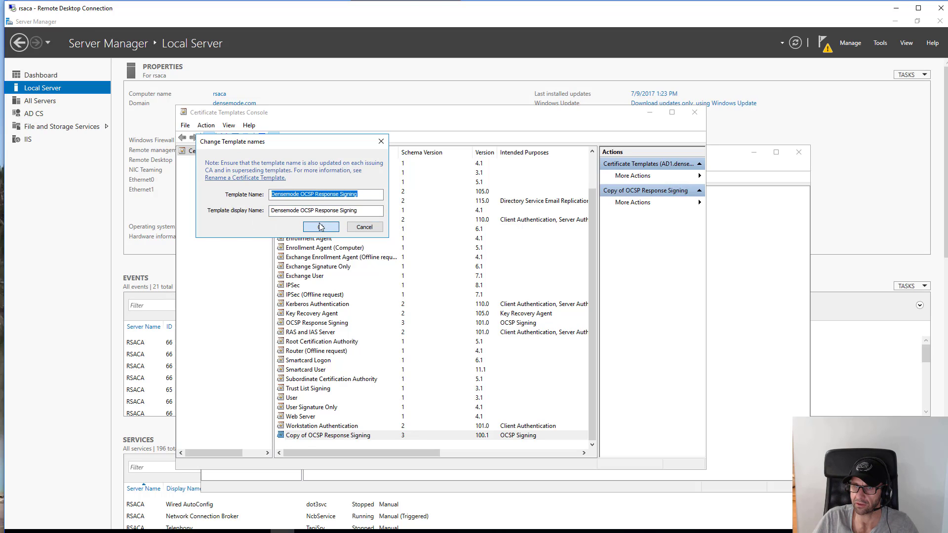
{"action": "right_click", "coordinate": [307, 438]}
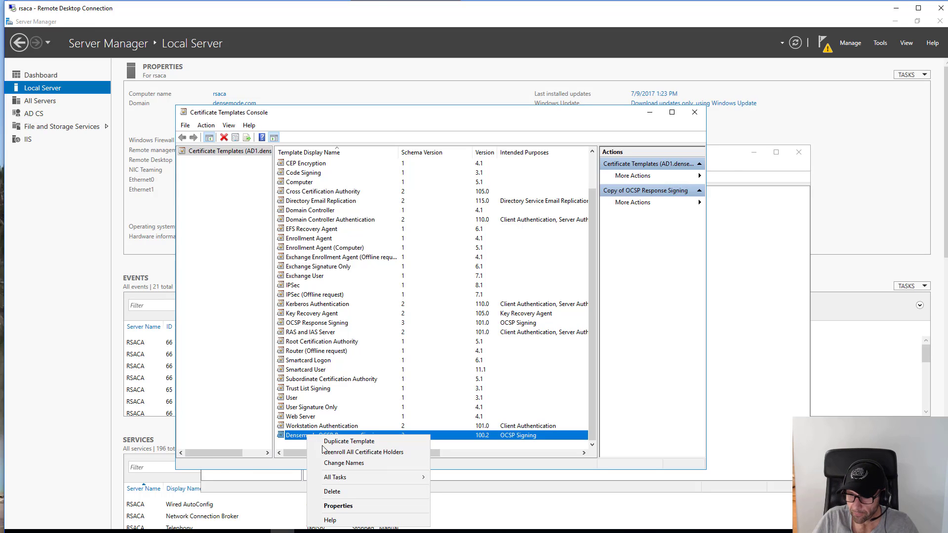
{"action": "left_click", "coordinate": [347, 507]}
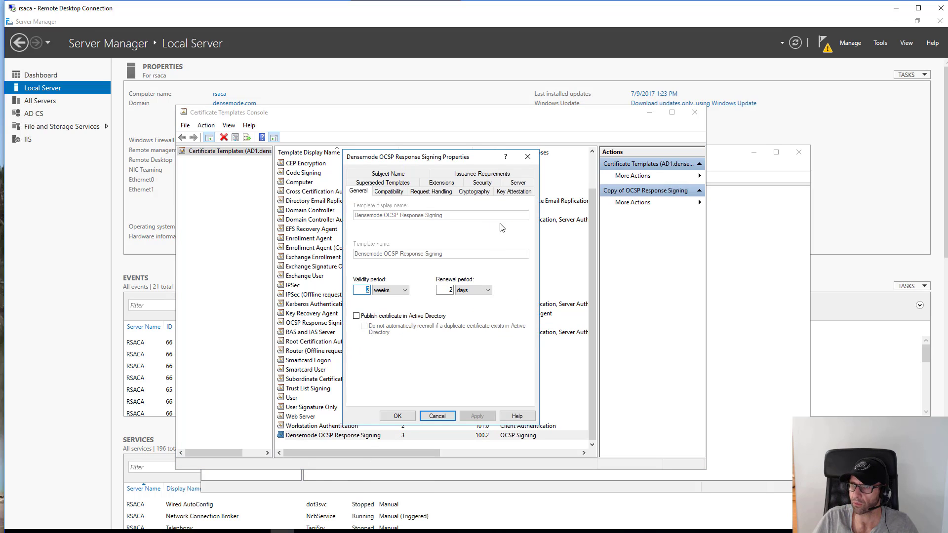
Step: On the Security tab, add the pki computer account and allow it Read and Enroll
{"action": "left_click", "coordinate": [484, 183]}
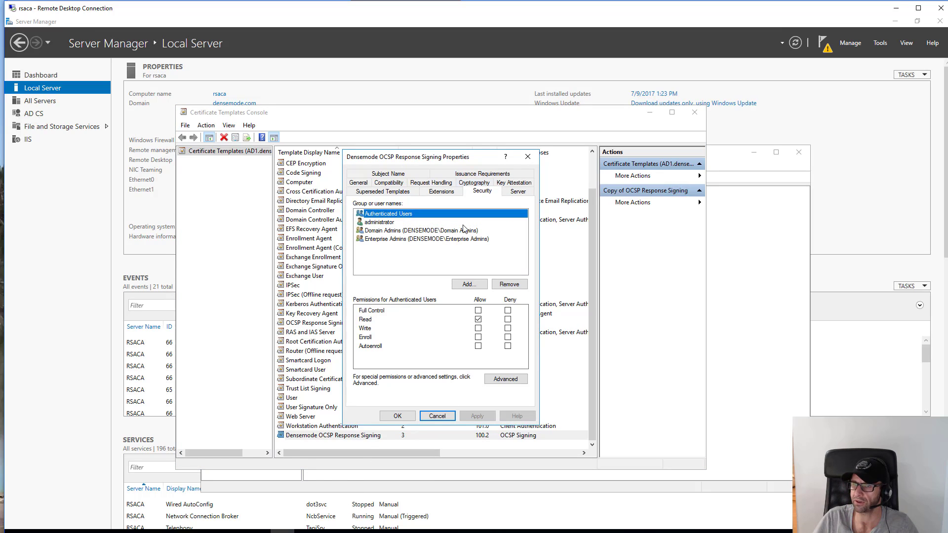
{"action": "left_click", "coordinate": [468, 285]}
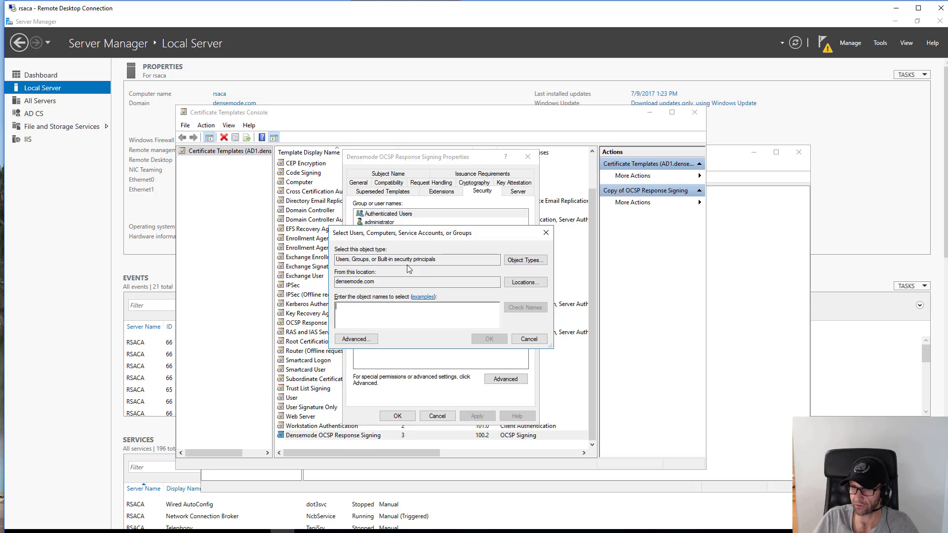
{"action": "left_click", "coordinate": [513, 261]}
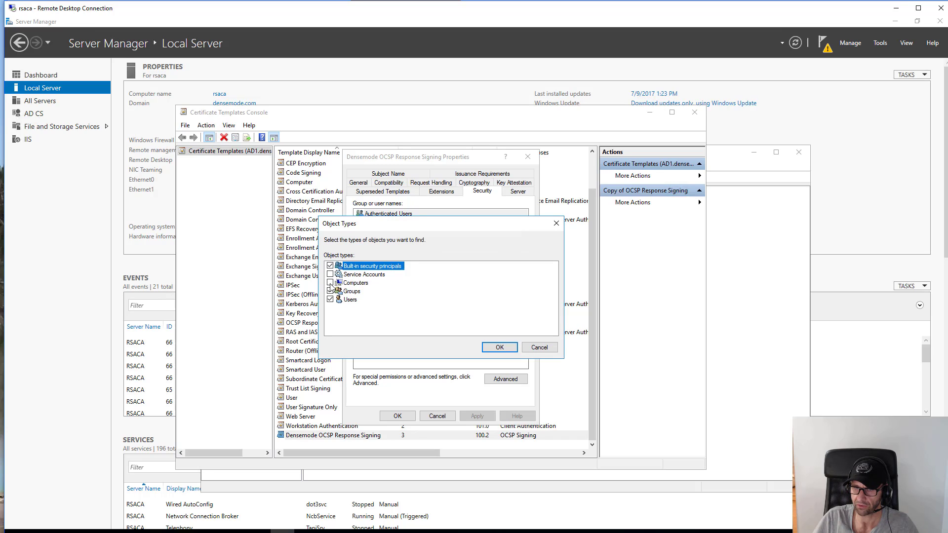
{"action": "left_click", "coordinate": [496, 348]}
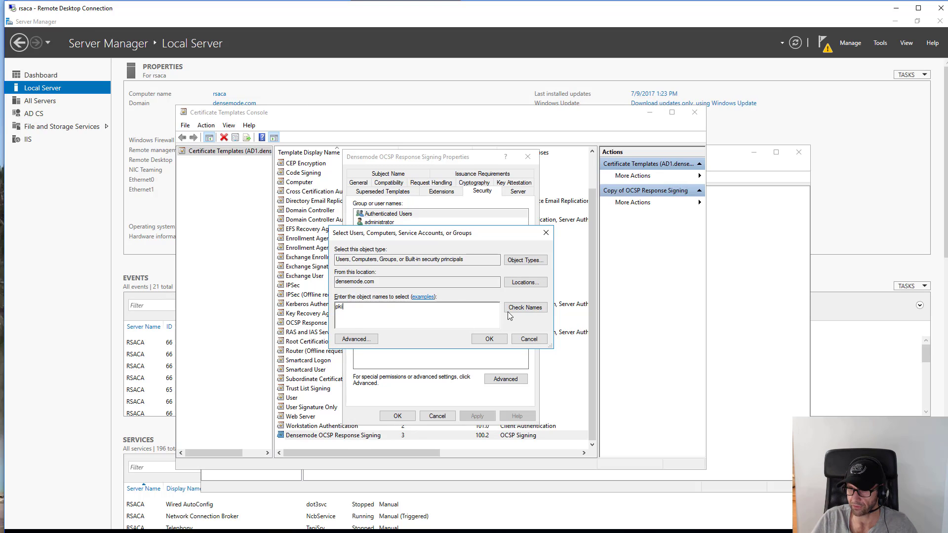
{"action": "left_click", "coordinate": [489, 340]}
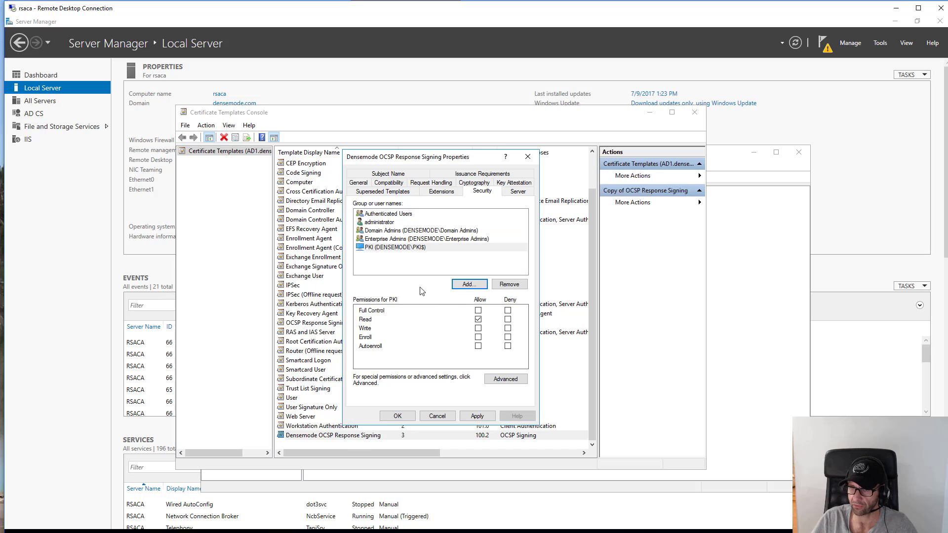
{"action": "left_click", "coordinate": [362, 249]}
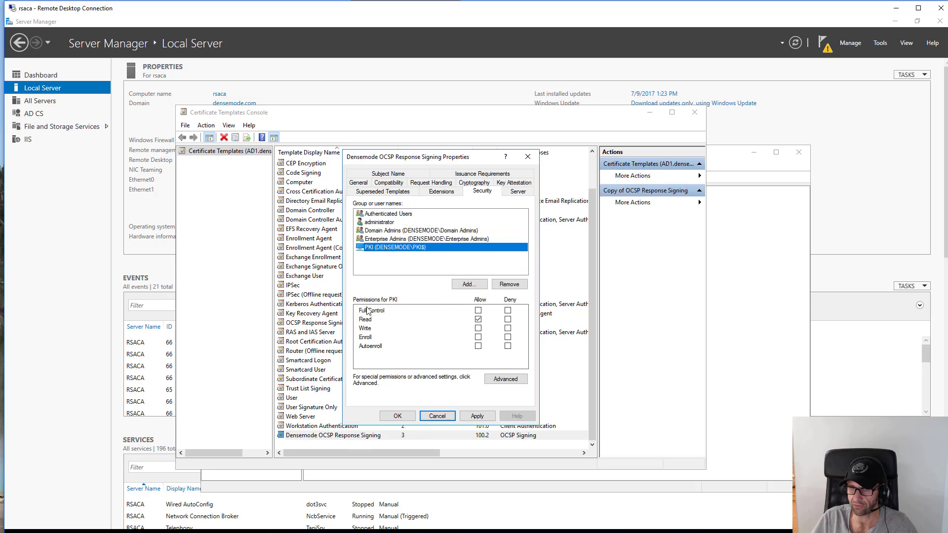
{"action": "left_click", "coordinate": [478, 338]}
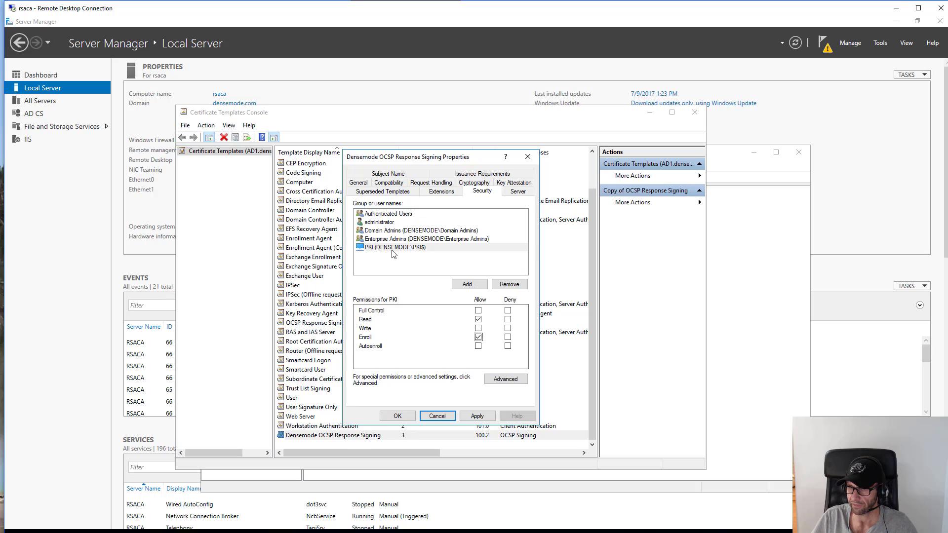
Step: Save the permission changes (template version 100.3) and return to the Certification Authority console
{"action": "left_click", "coordinate": [397, 415]}
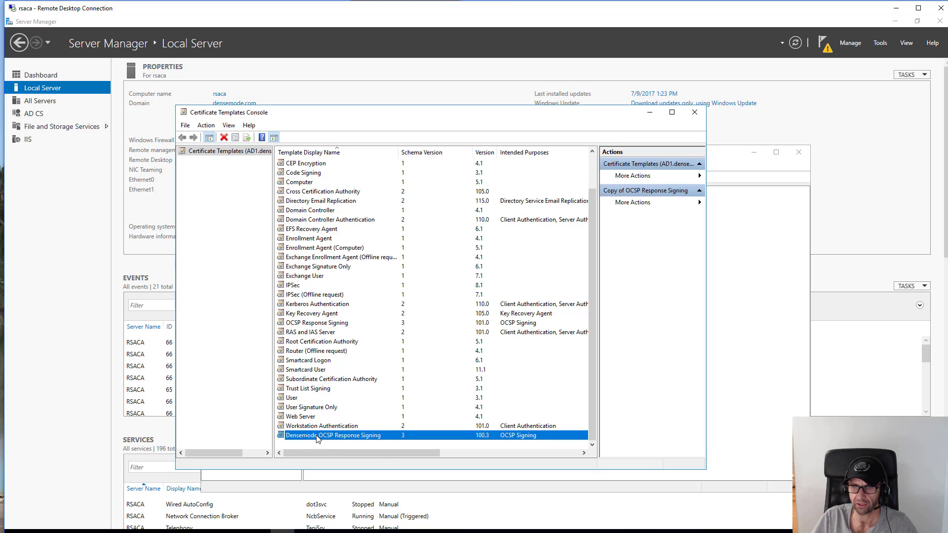
{"action": "left_click", "coordinate": [185, 532]}
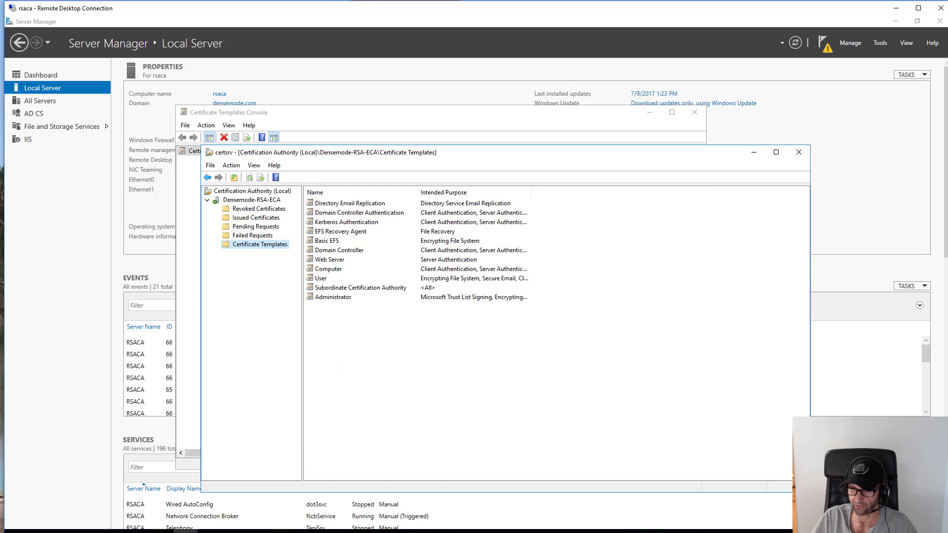
{"action": "left_click", "coordinate": [307, 507]}
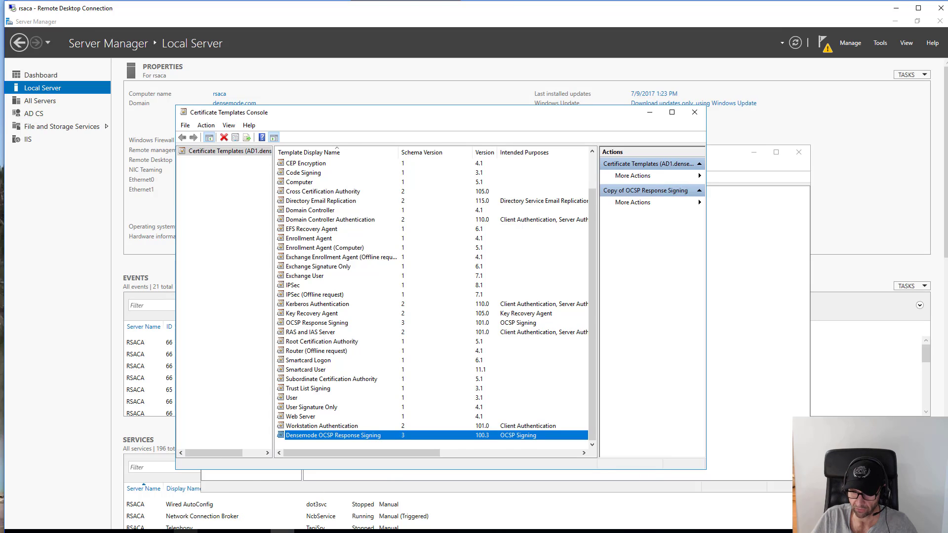
{"action": "left_click", "coordinate": [191, 531]}
Step: Issue the Densemode OCSP Response Signing template on Densemode-RSA-ECA, then switch to the pki server
{"action": "right_click", "coordinate": [253, 244]}
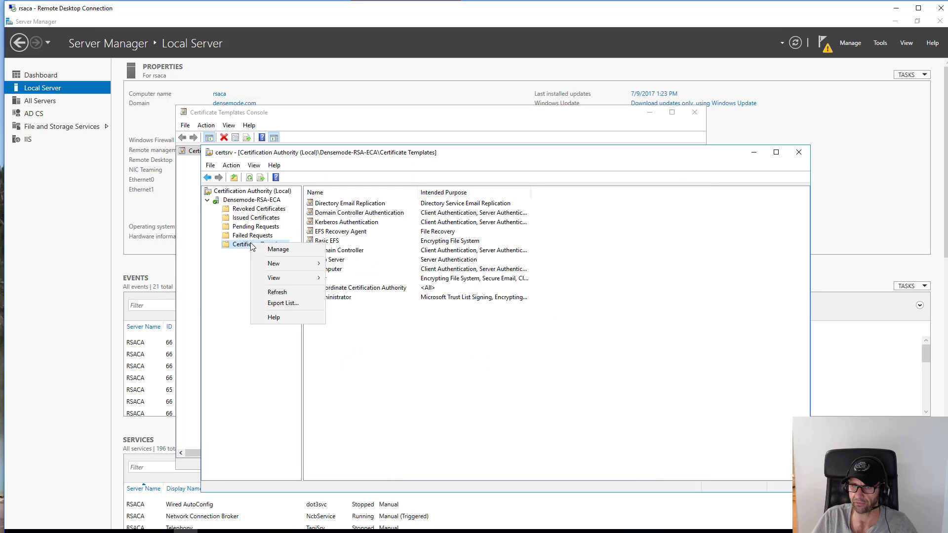
{"action": "mouse_move", "coordinate": [288, 265]}
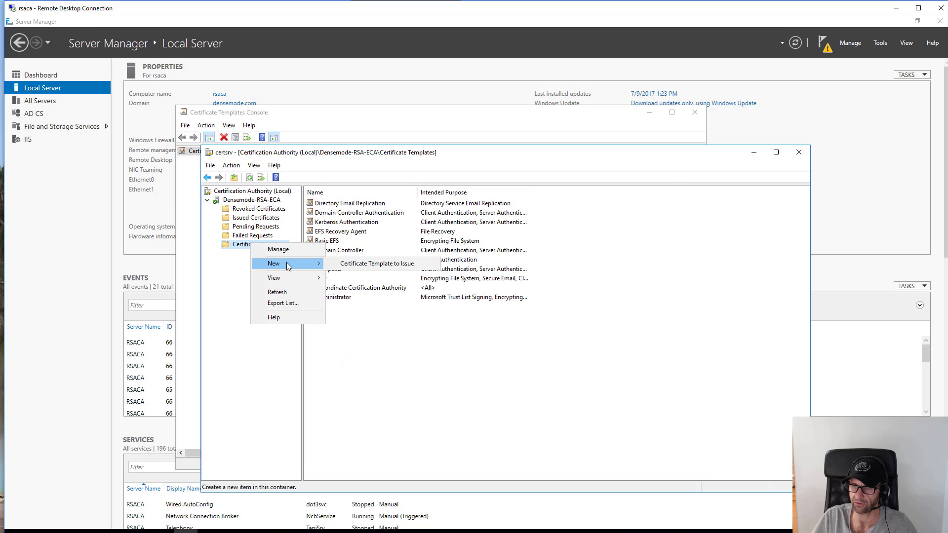
{"action": "left_click", "coordinate": [352, 265]}
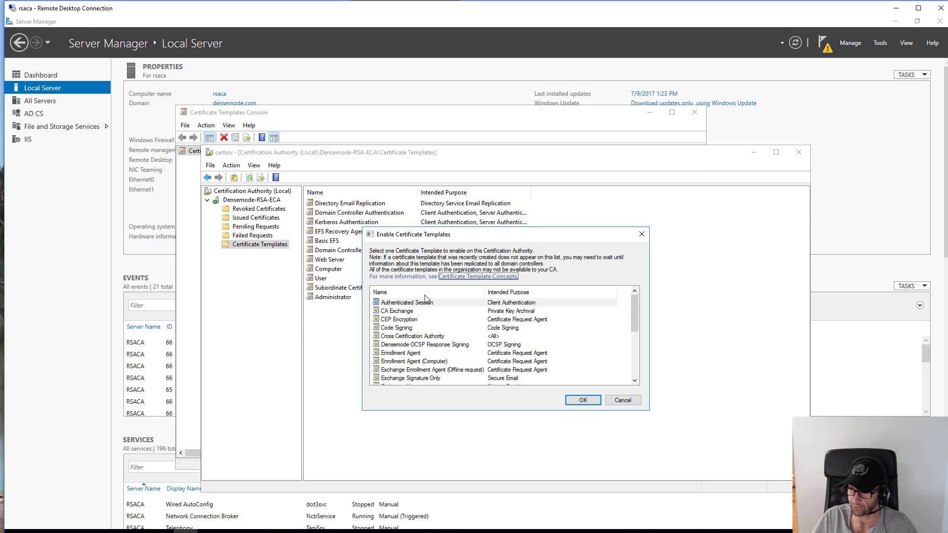
{"action": "left_click", "coordinate": [458, 345]}
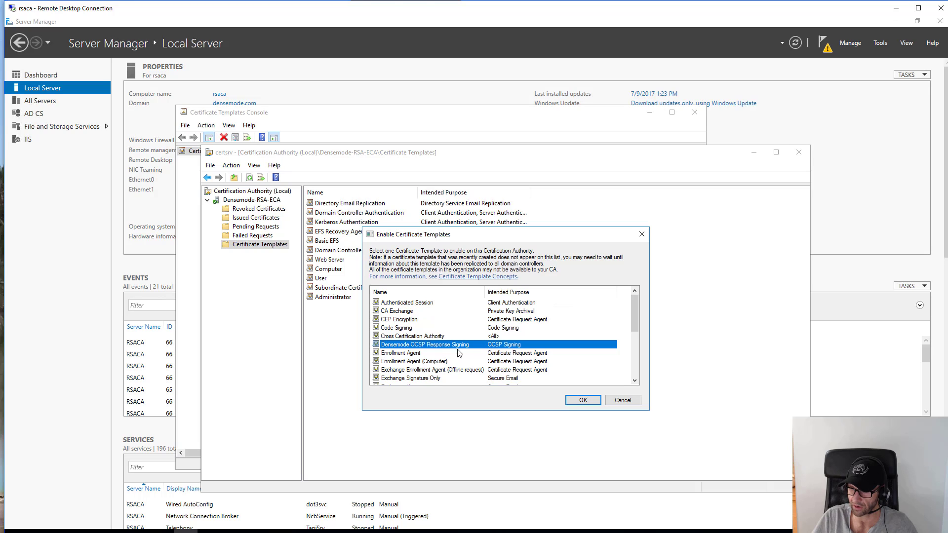
{"action": "left_click", "coordinate": [583, 401]}
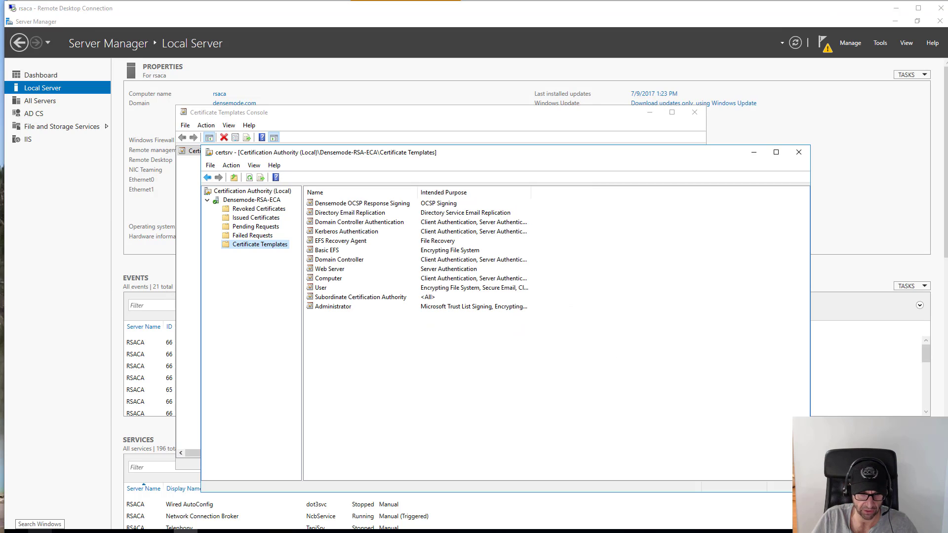
{"action": "left_click", "coordinate": [75, 454]}
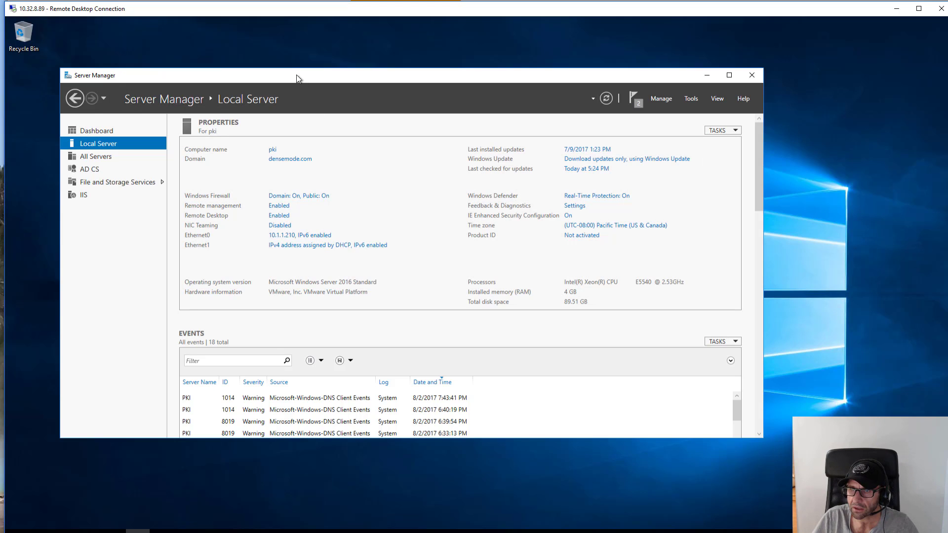
Step: Launch Online Responder Management from Tools and select Revocation Configuration
{"action": "left_click", "coordinate": [698, 99]}
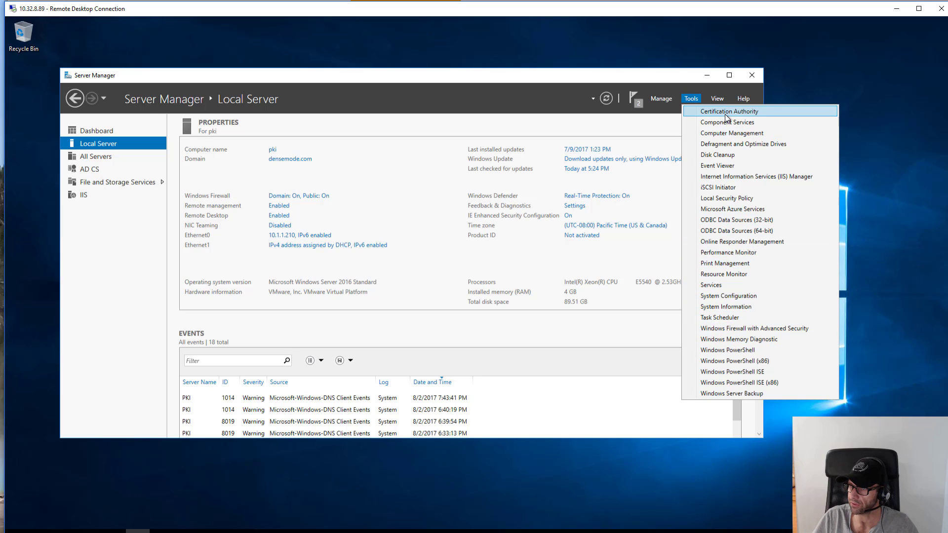
{"action": "left_click", "coordinate": [790, 241]}
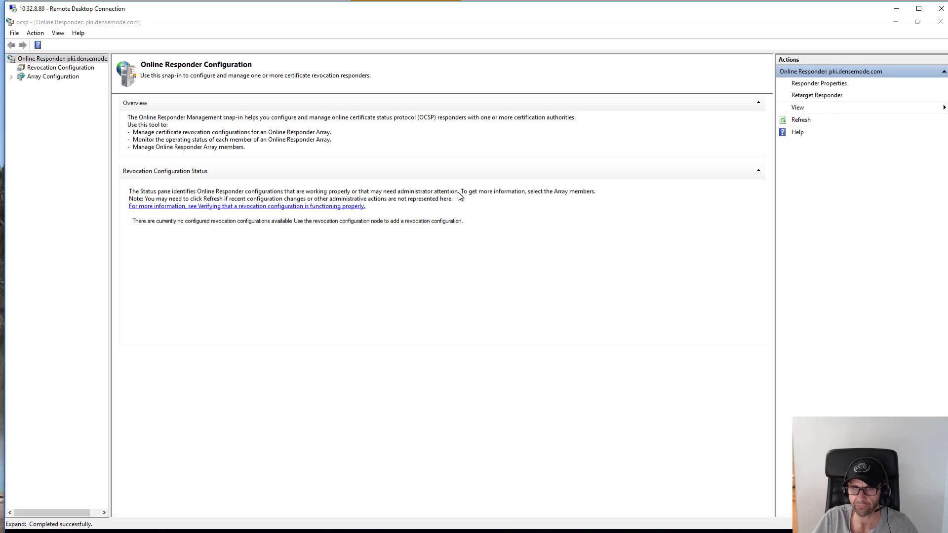
{"action": "left_click", "coordinate": [54, 68]}
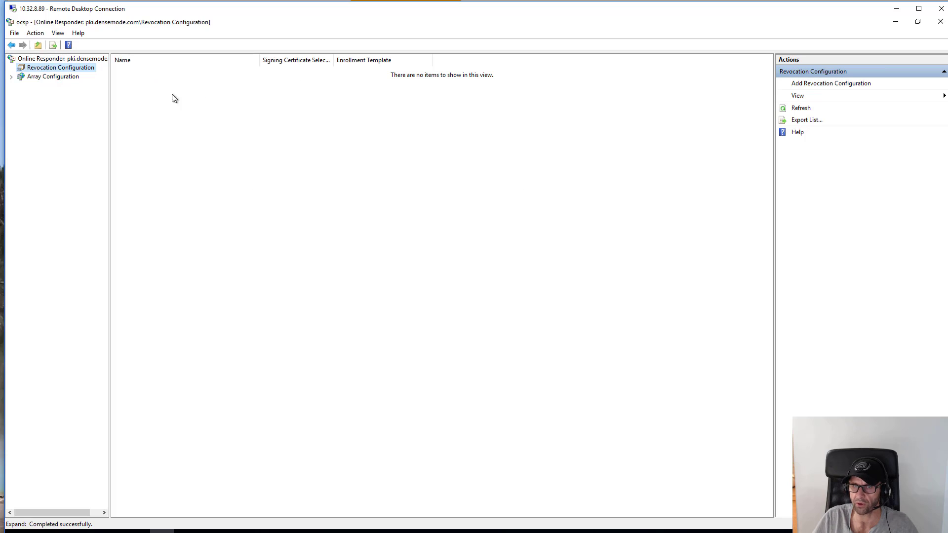
Step: Add a revocation configuration named 'Densemode RSA Enterprise CA' and continue to the CA certificate location page
{"action": "right_click", "coordinate": [49, 64]}
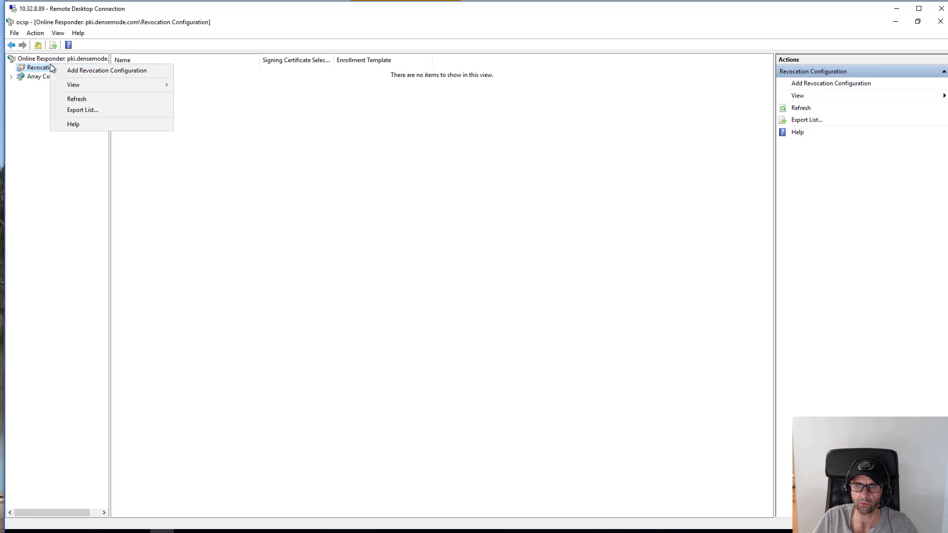
{"action": "left_click", "coordinate": [62, 69]}
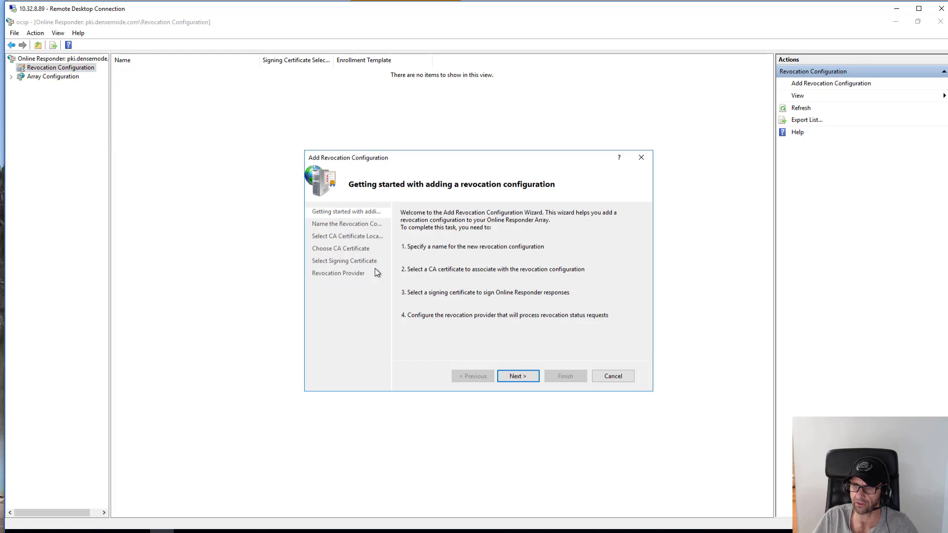
{"action": "left_click", "coordinate": [524, 378]}
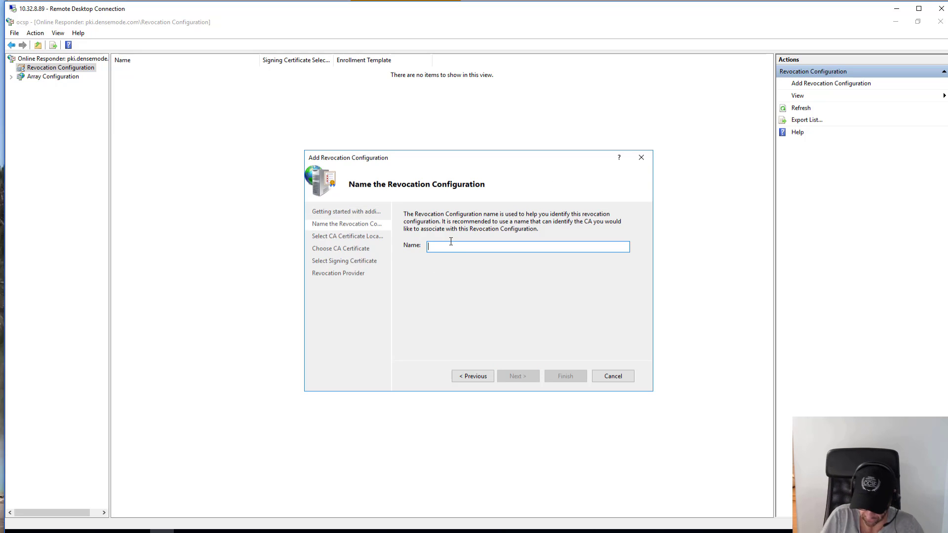
{"action": "type", "text": "Densemode "}
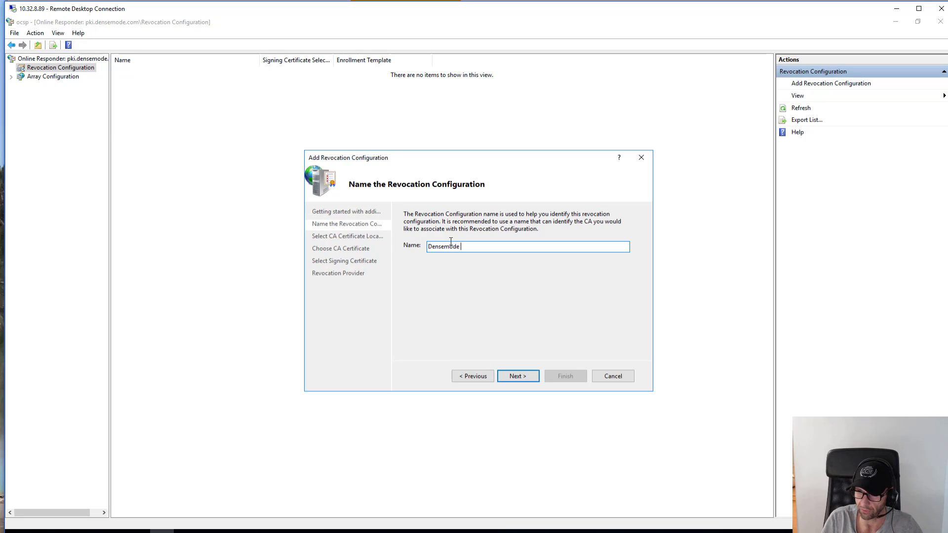
{"action": "type", "text": "RSA"}
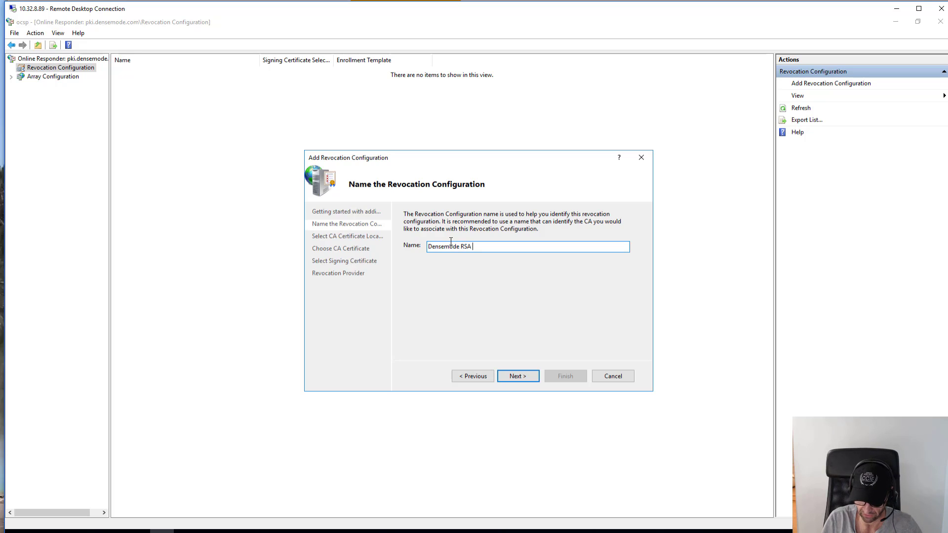
{"action": "type", "text": " Enterp"}
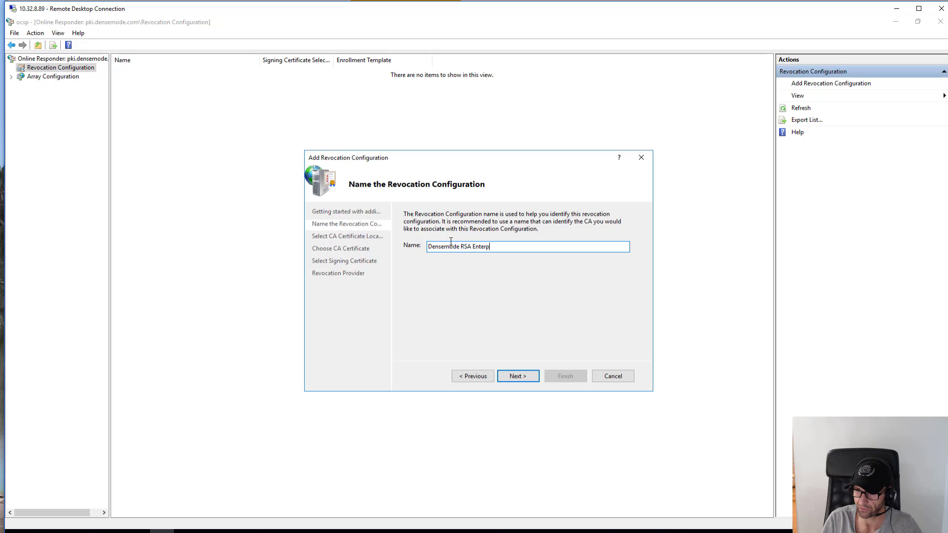
{"action": "type", "text": "rise CA"}
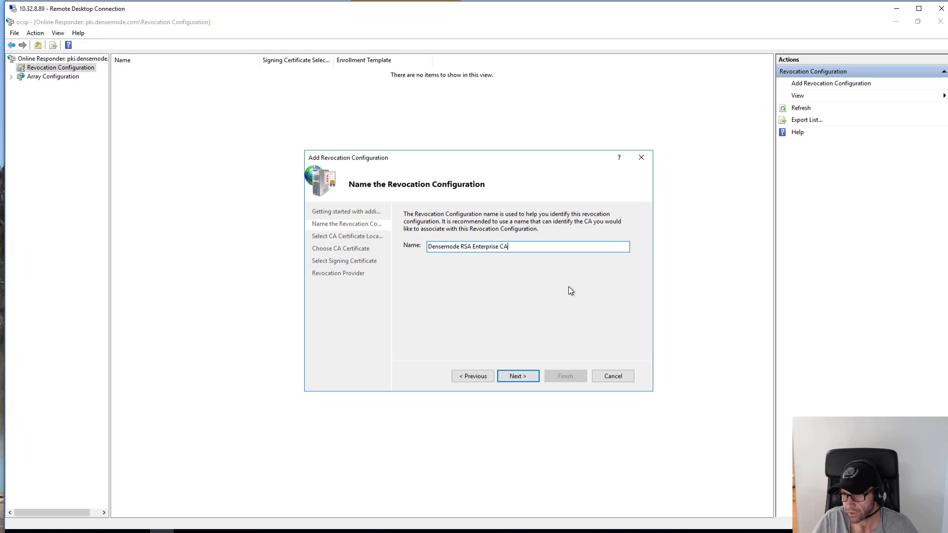
{"action": "left_click", "coordinate": [513, 377]}
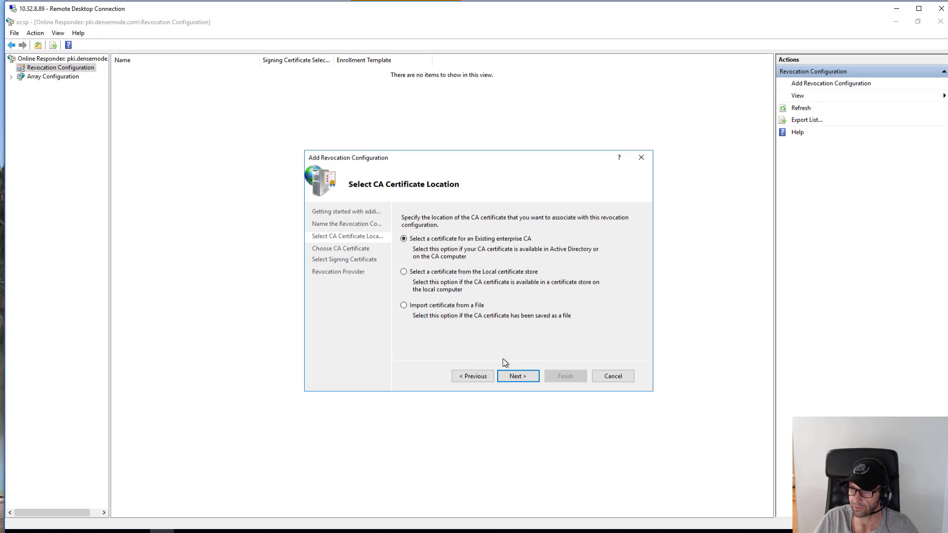
Step: Base the revocation configuration on the enterprise CA Densemode-RSA-ECA, chosen from Active Directory
{"action": "left_click", "coordinate": [519, 377]}
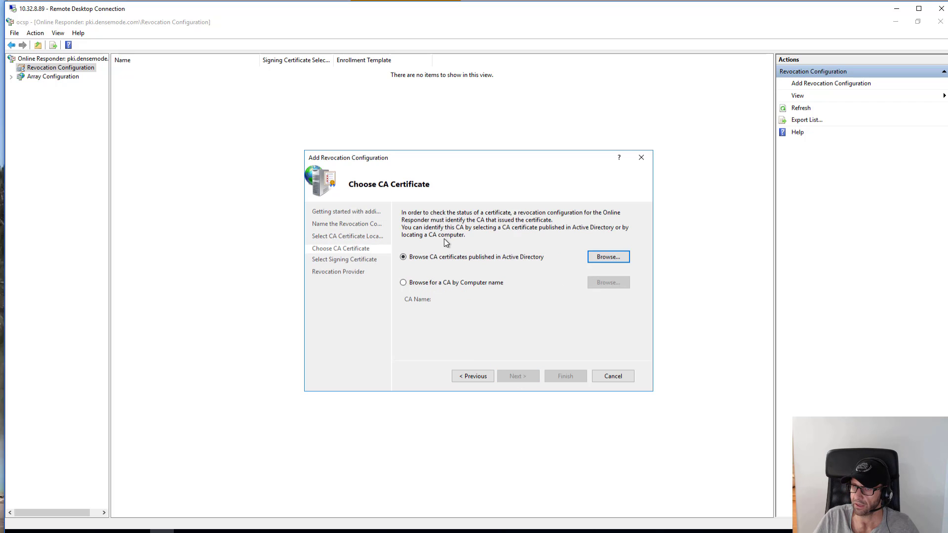
{"action": "left_click", "coordinate": [607, 257]}
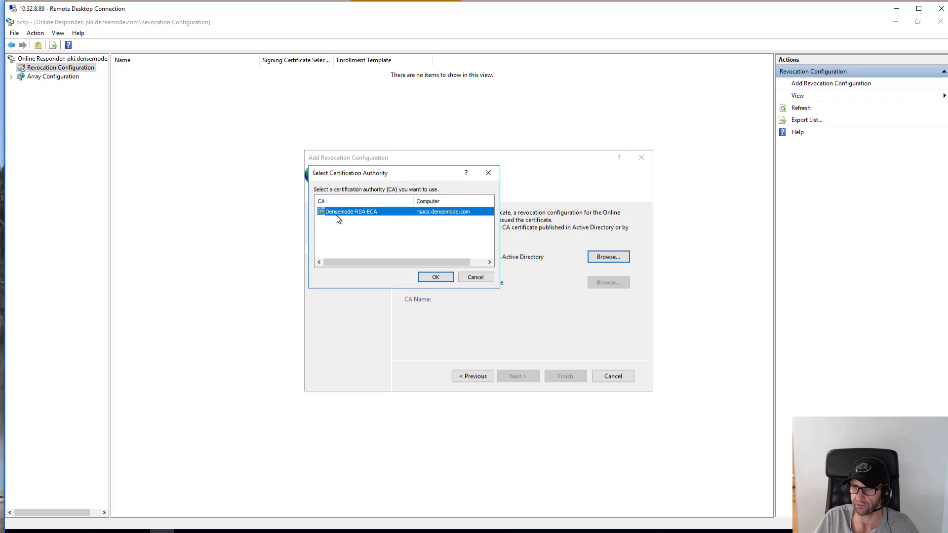
{"action": "left_click", "coordinate": [441, 277]}
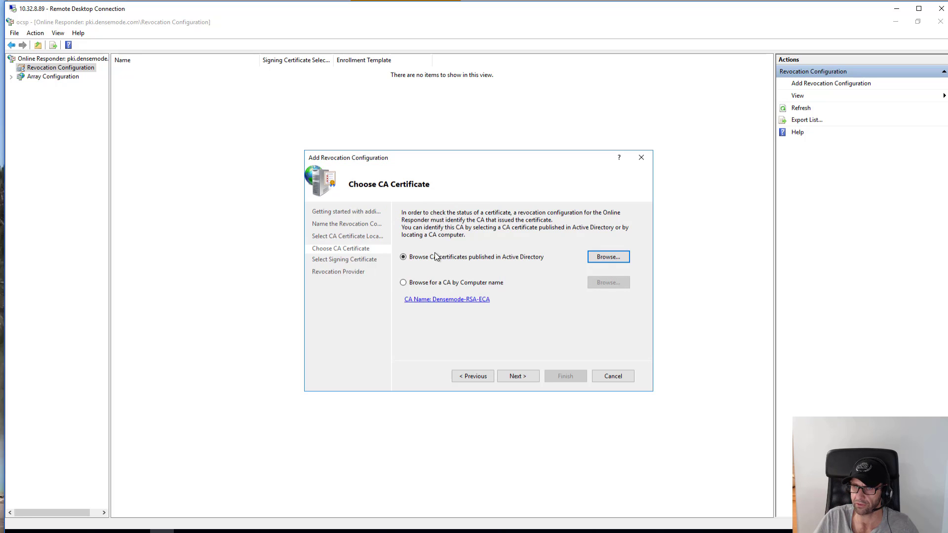
{"action": "left_click", "coordinate": [519, 374]}
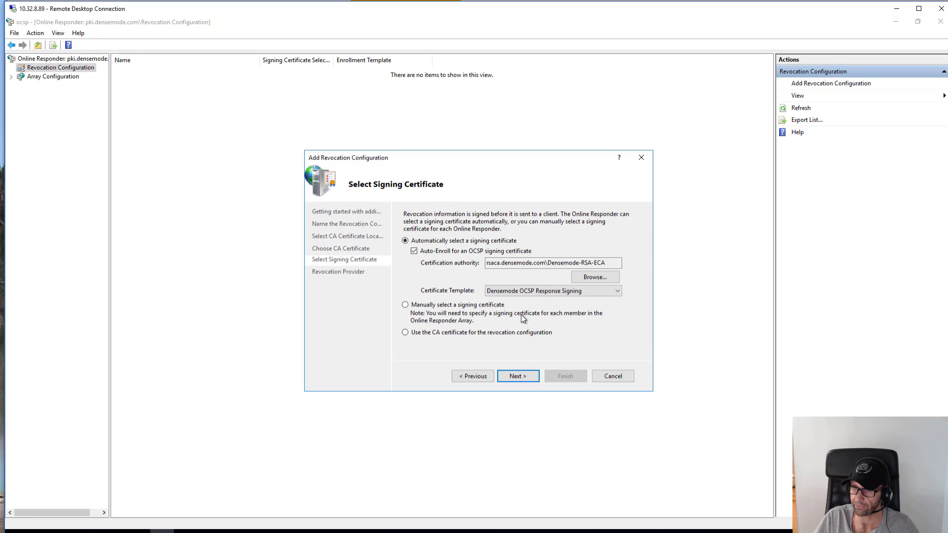
Step: Keep the Densemode OCSP Response Signing template and finish the revocation configuration wizard
{"action": "left_click", "coordinate": [549, 291]}
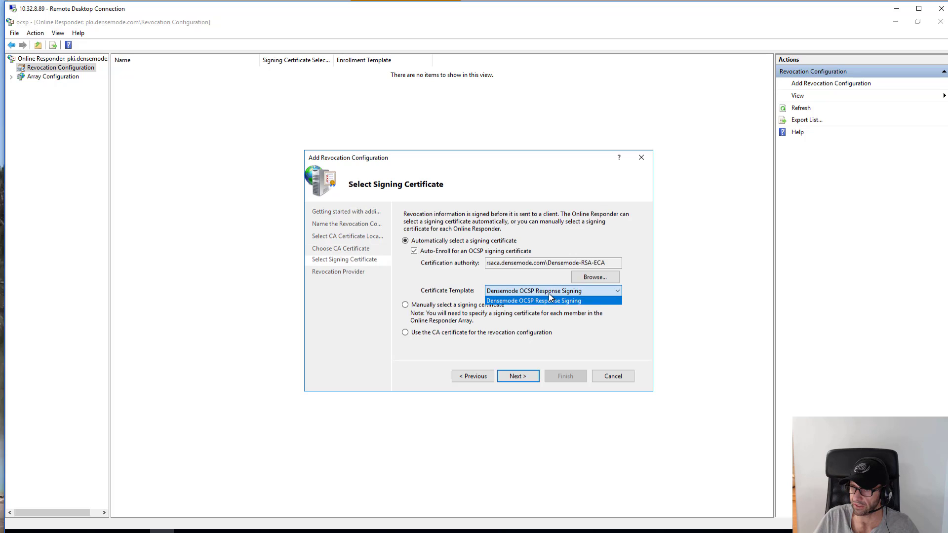
{"action": "left_click", "coordinate": [549, 299]}
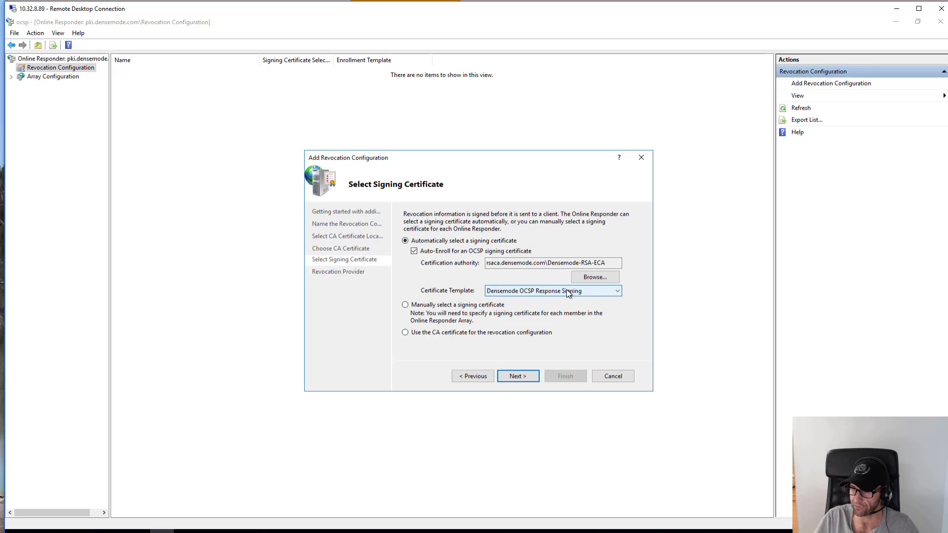
{"action": "left_click", "coordinate": [525, 291]}
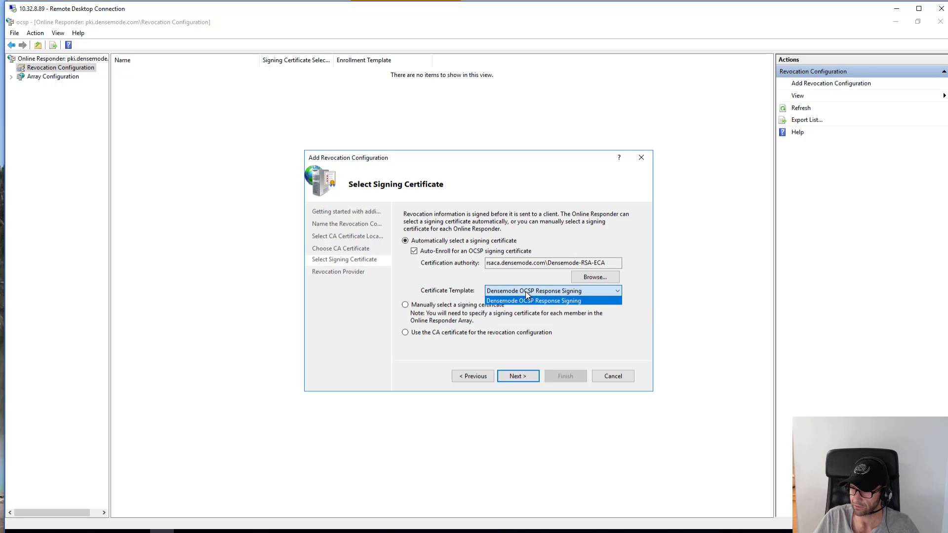
{"action": "left_click", "coordinate": [547, 290]}
{"action": "left_click", "coordinate": [550, 291]}
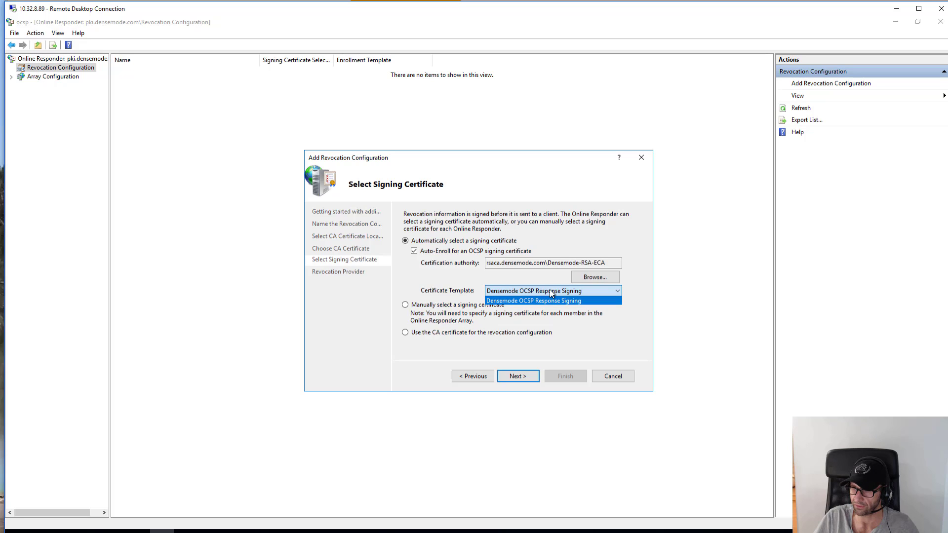
{"action": "left_click", "coordinate": [551, 294]}
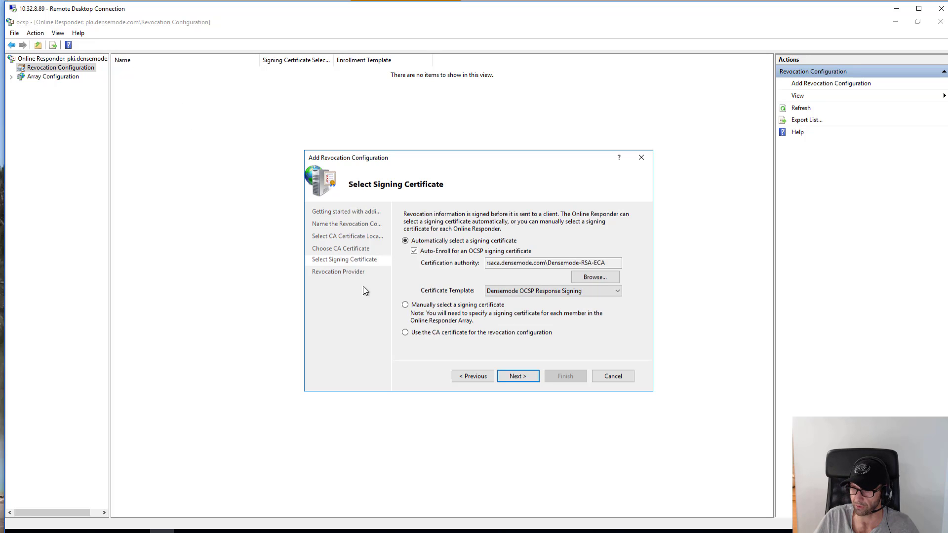
{"action": "left_click", "coordinate": [518, 377]}
{"action": "left_click", "coordinate": [569, 379]}
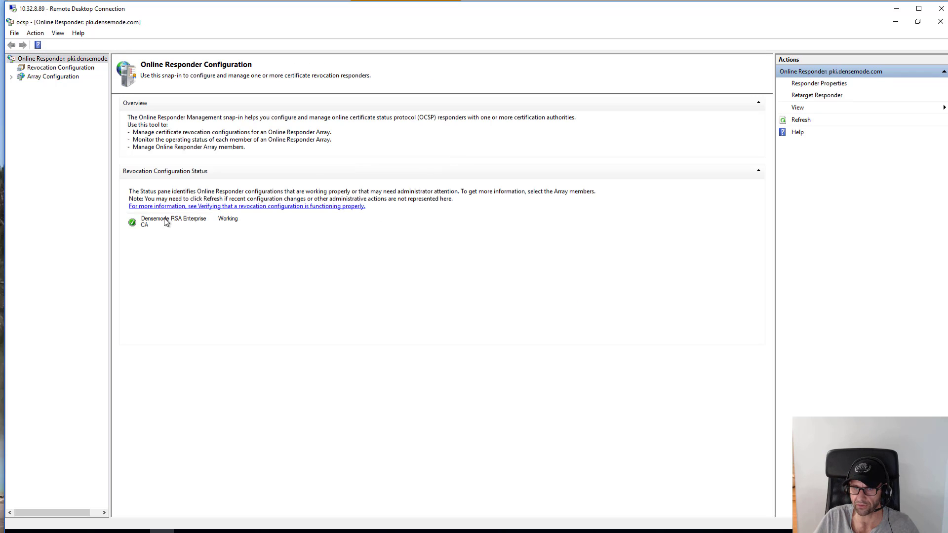
Step: Expand Array Configuration and review pki.densemode.com's signing certificate and revocation provider status
{"action": "left_click", "coordinate": [43, 69]}
{"action": "double_click", "coordinate": [43, 76]}
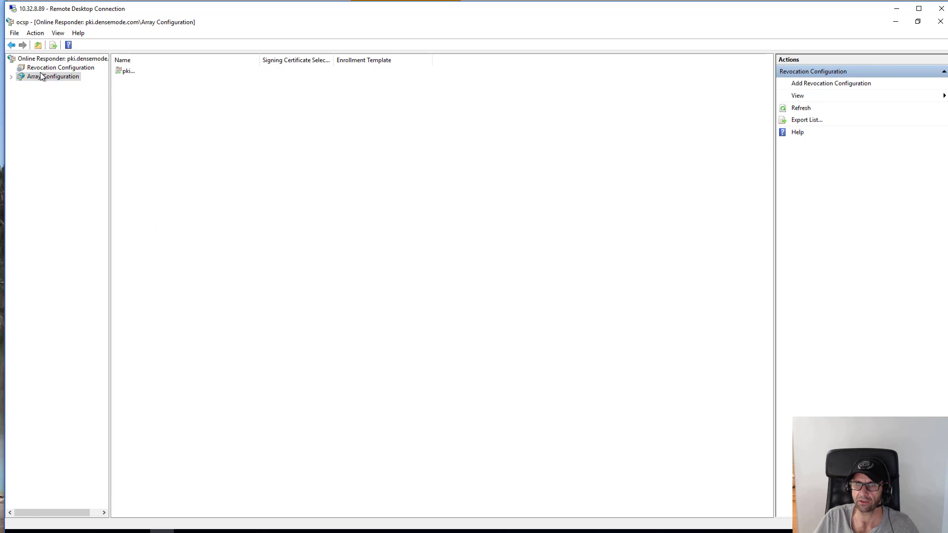
{"action": "left_click", "coordinate": [43, 85]}
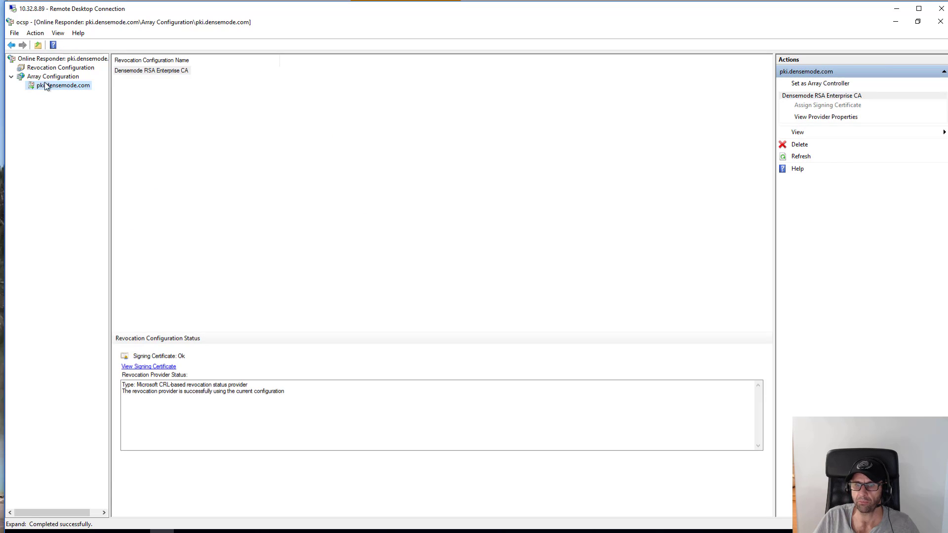
{"action": "left_click_drag", "start_coordinate": [334, 398], "coordinate": [124, 384]}
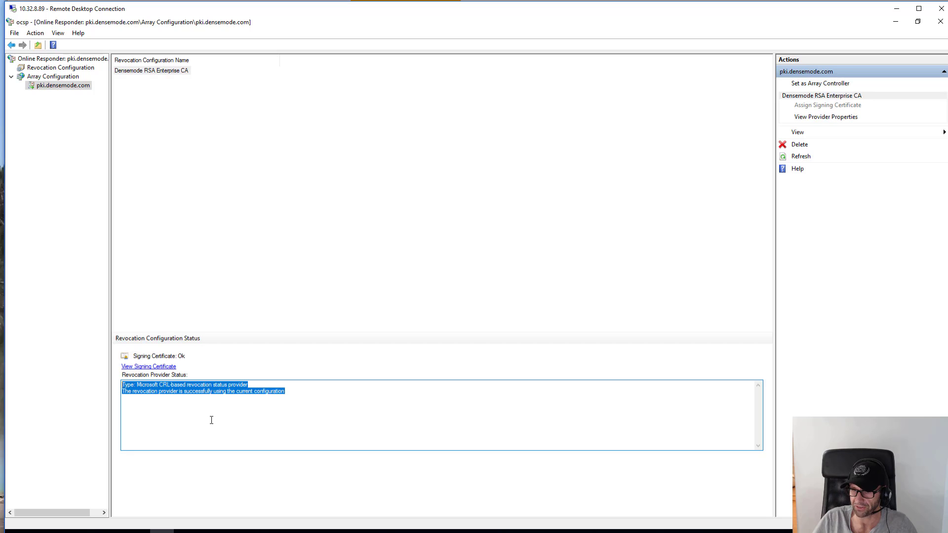
{"action": "left_click", "coordinate": [211, 420]}
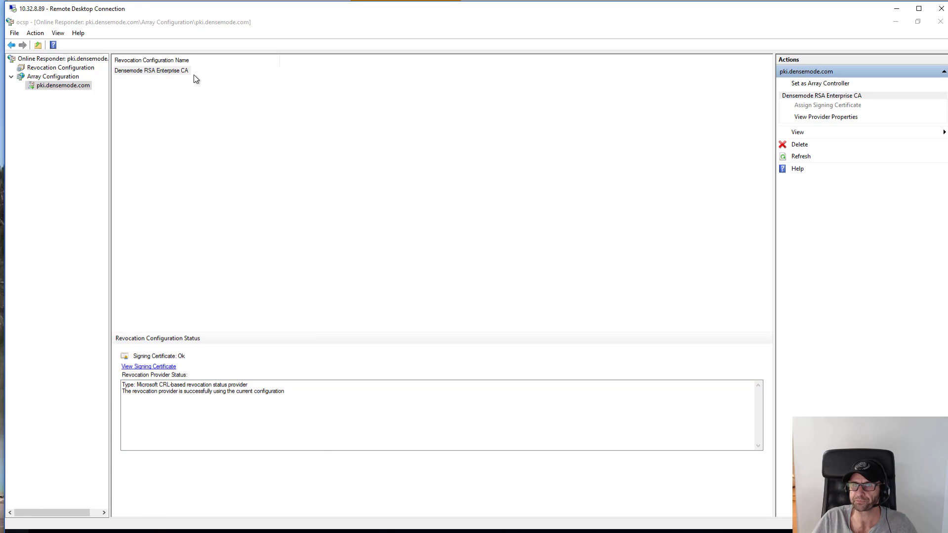
{"action": "key", "text": "super"}
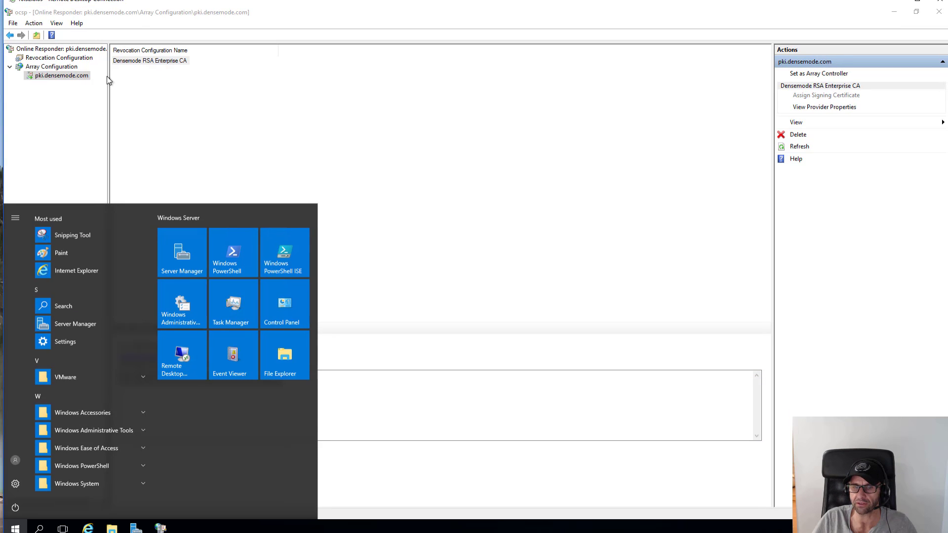
Step: Launch pkiview.msc from the Run dialog, retrying after a file-not-found error
{"action": "right_click", "coordinate": [14, 528]}
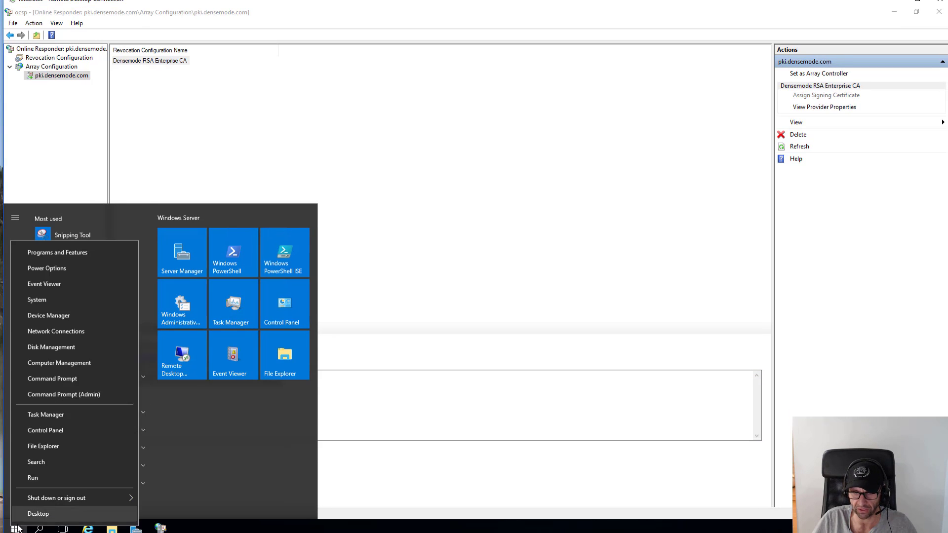
{"action": "left_click", "coordinate": [37, 477]}
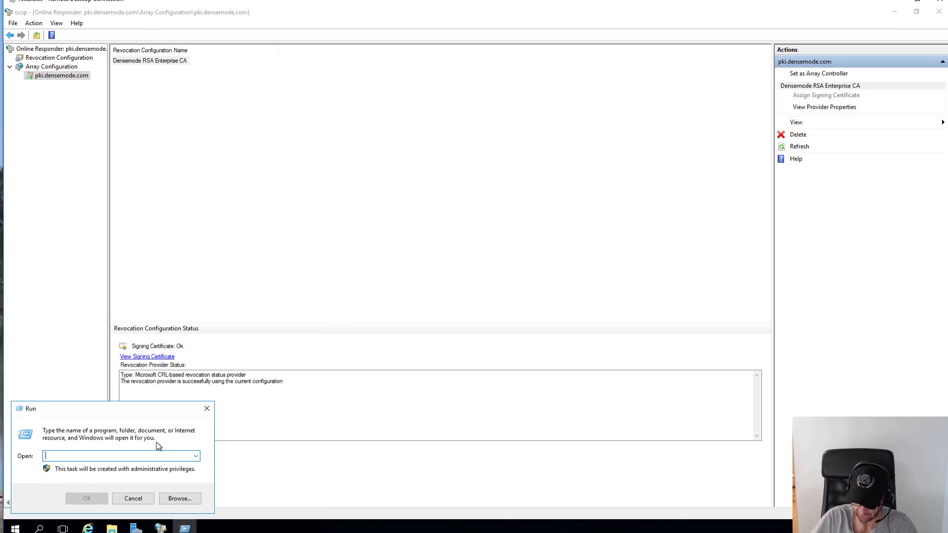
{"action": "type", "text": "pki"}
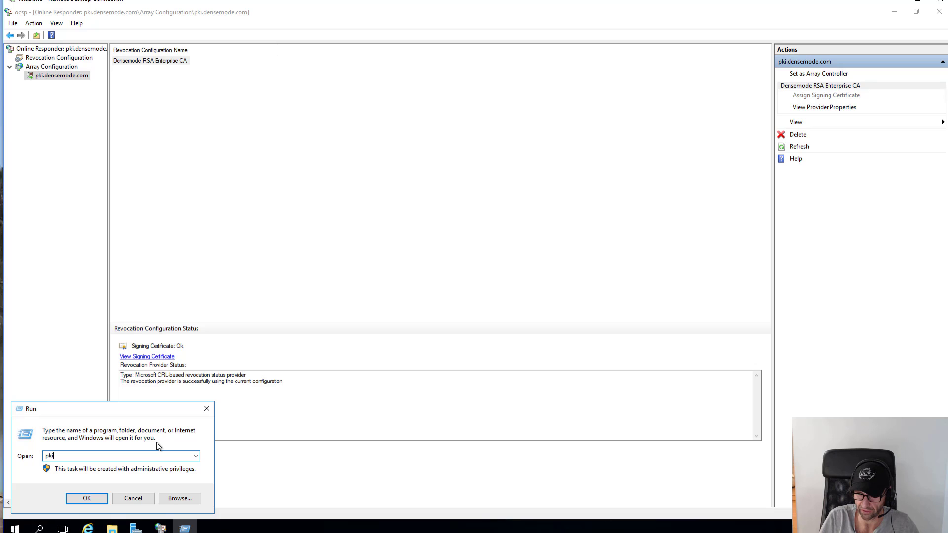
{"action": "type", "text": "view.msc"}
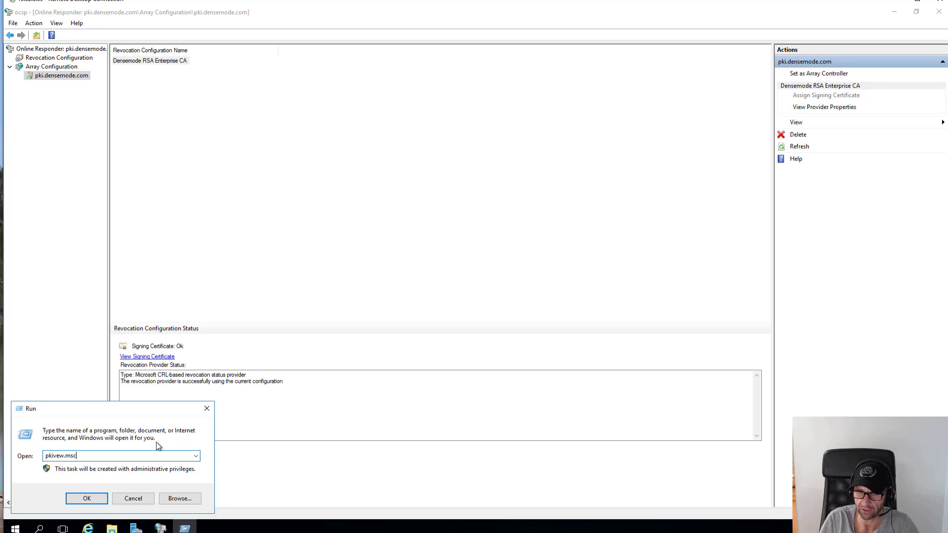
{"action": "key", "text": "Return"}
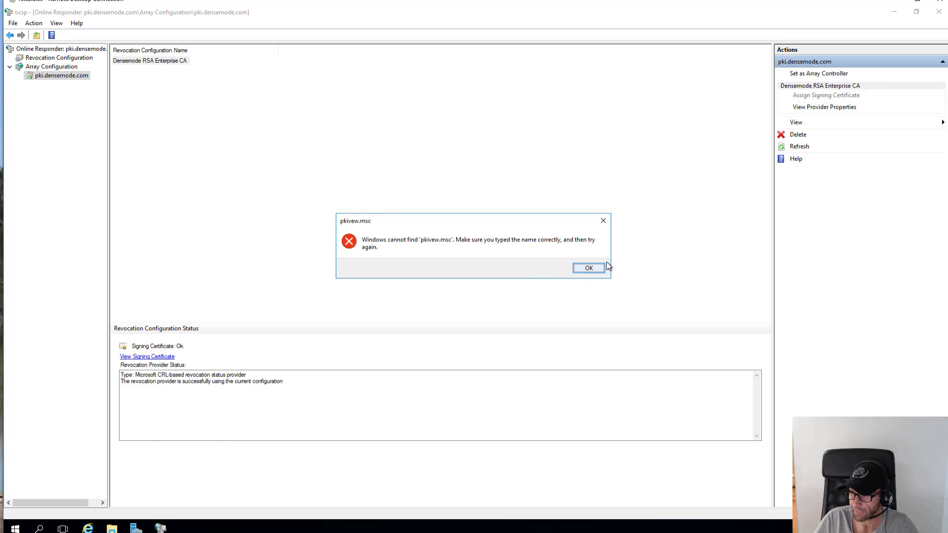
{"action": "left_click", "coordinate": [597, 270]}
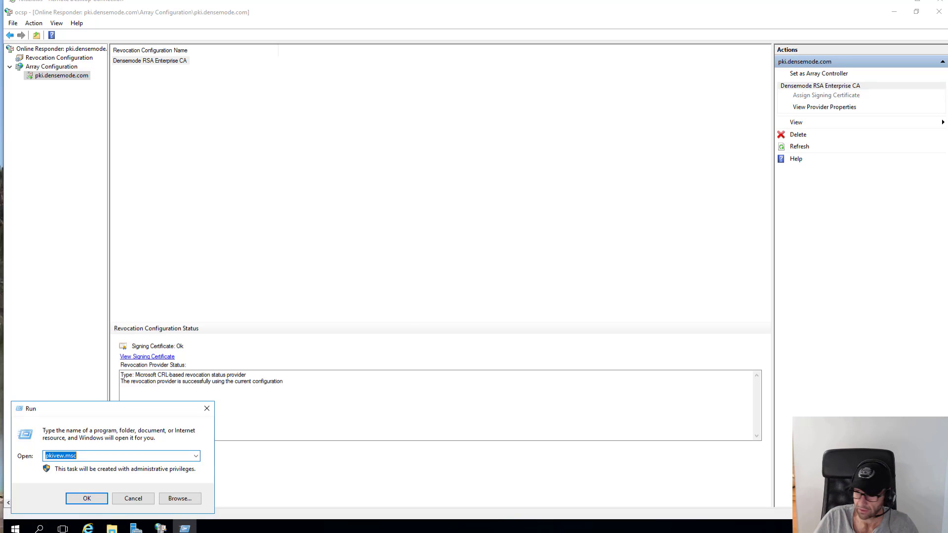
{"action": "key", "text": "Escape"}
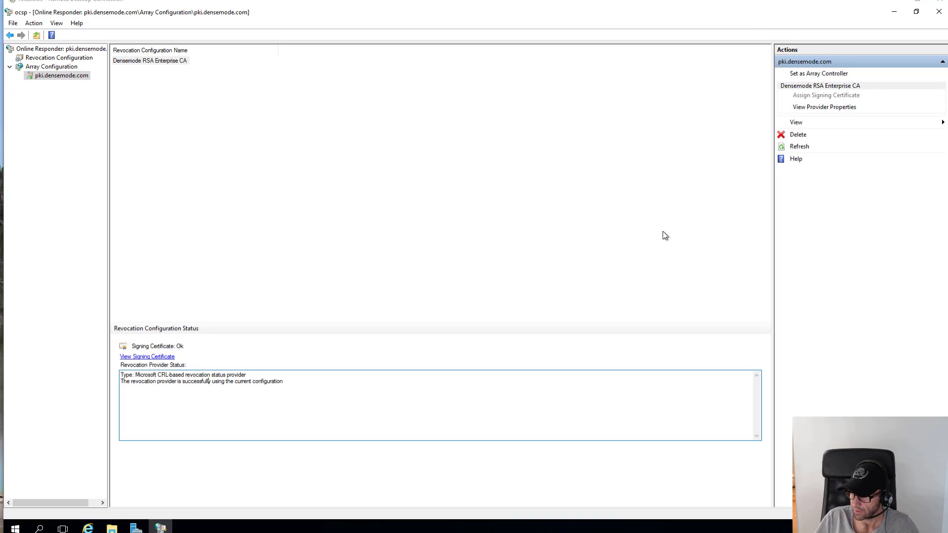
{"action": "left_click", "coordinate": [15, 529]}
{"action": "right_click", "coordinate": [15, 529]}
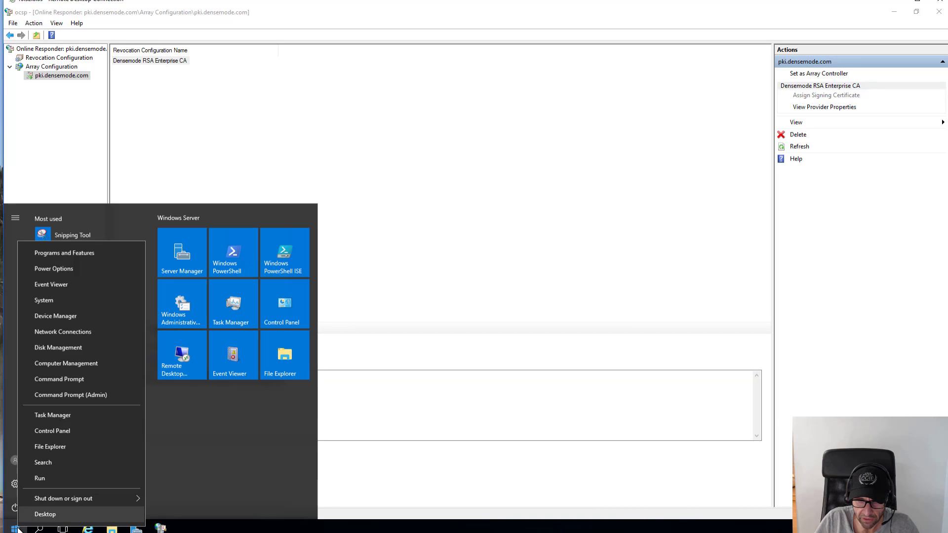
{"action": "left_click", "coordinate": [40, 478]}
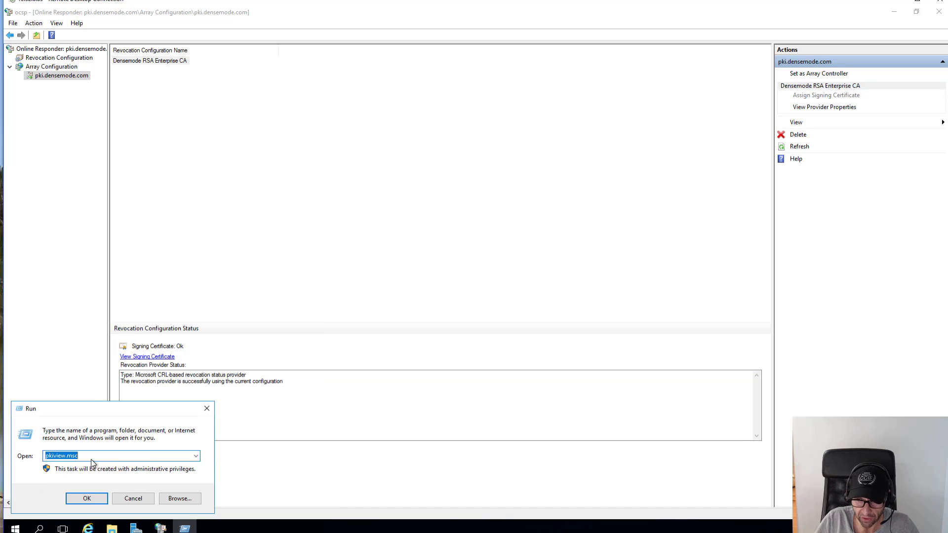
{"action": "key", "text": "End"}
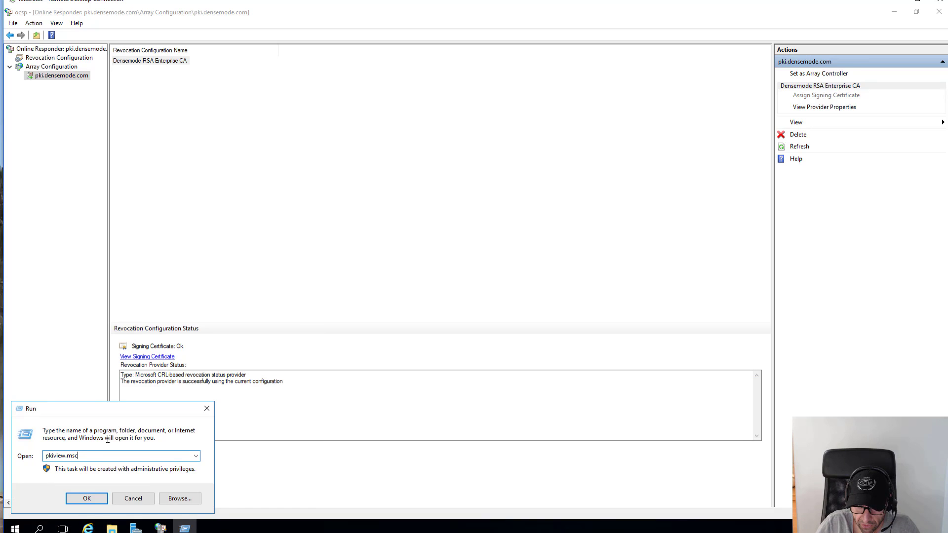
{"action": "key", "text": "Return"}
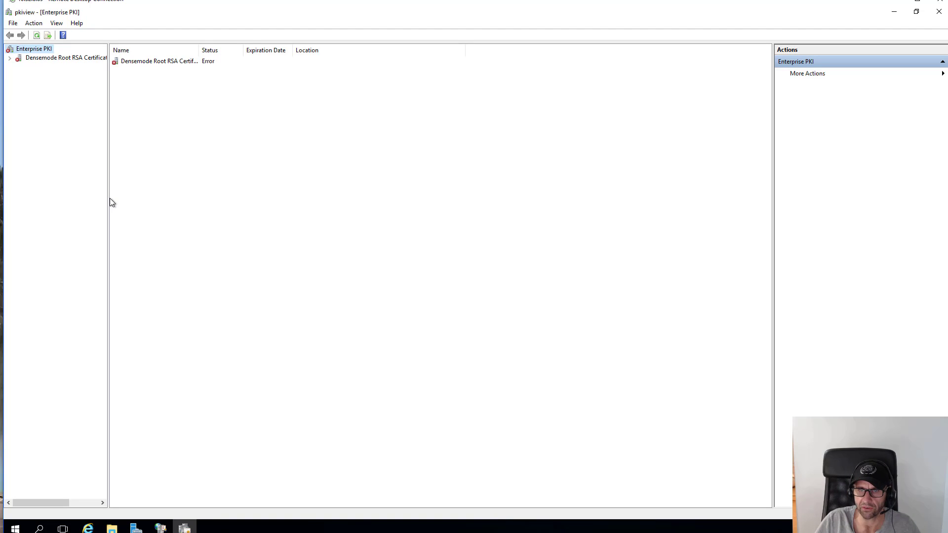
Step: Review the root CA's certificate, AIA, CDP and OCSP location statuses, widening columns to read them
{"action": "left_click_drag", "start_coordinate": [109, 198], "coordinate": [149, 198]}
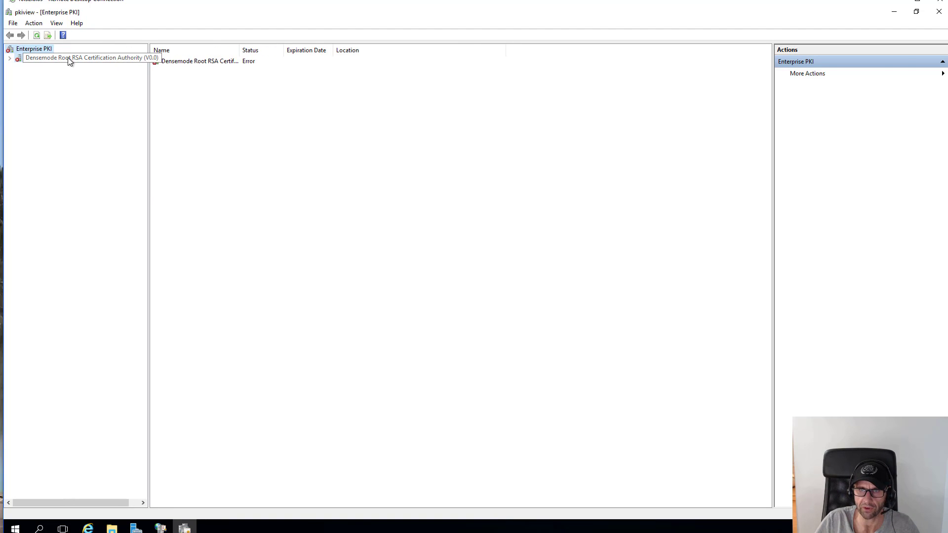
{"action": "left_click", "coordinate": [68, 60]}
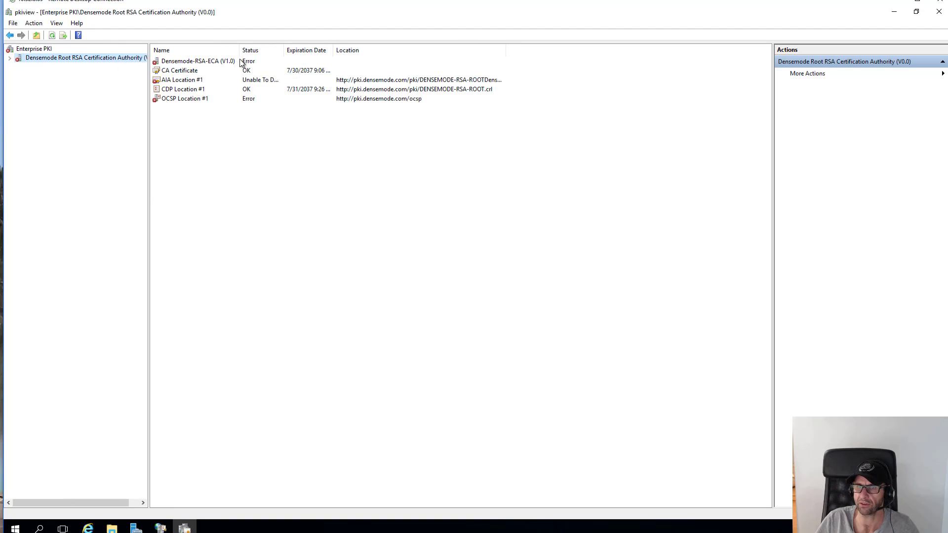
{"action": "left_click_drag", "start_coordinate": [240, 50], "coordinate": [254, 50]}
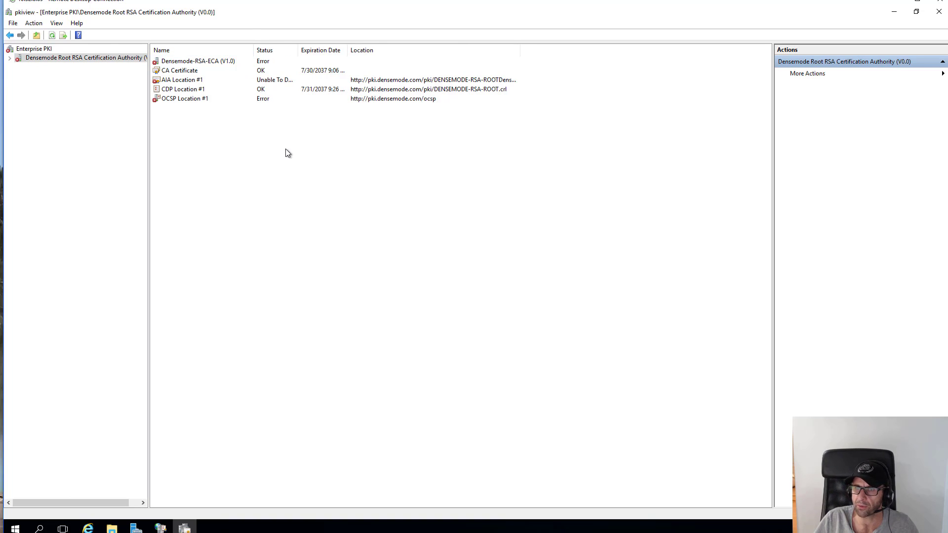
{"action": "mouse_move", "coordinate": [348, 50]}
{"action": "left_mouse_down"}
{"action": "mouse_move", "coordinate": [362, 54]}
{"action": "mouse_move", "coordinate": [354, 55]}
{"action": "left_mouse_up"}
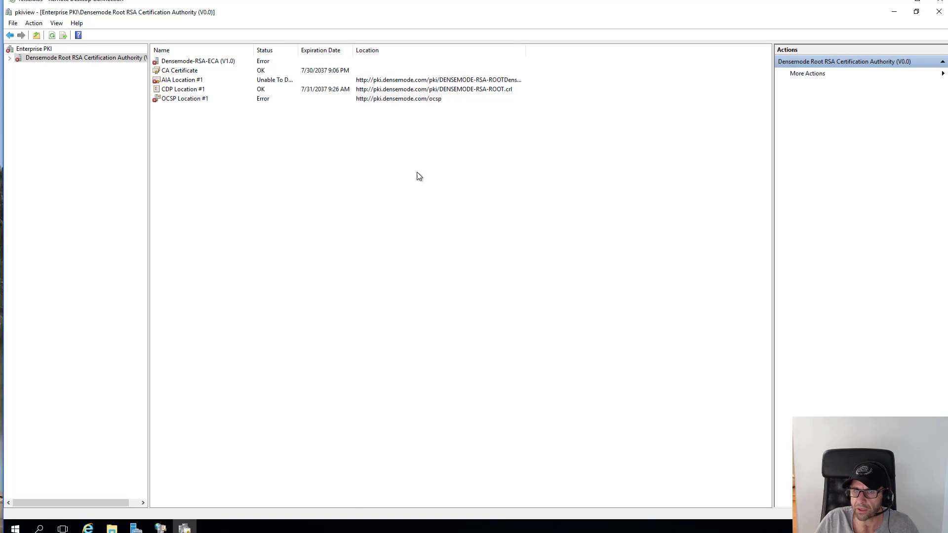
{"action": "left_click", "coordinate": [10, 58]}
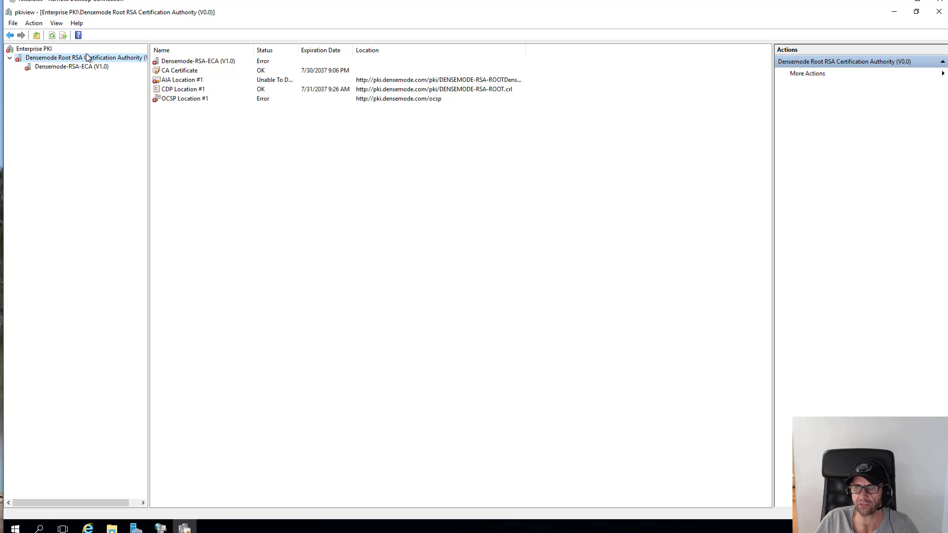
{"action": "left_click", "coordinate": [184, 101]}
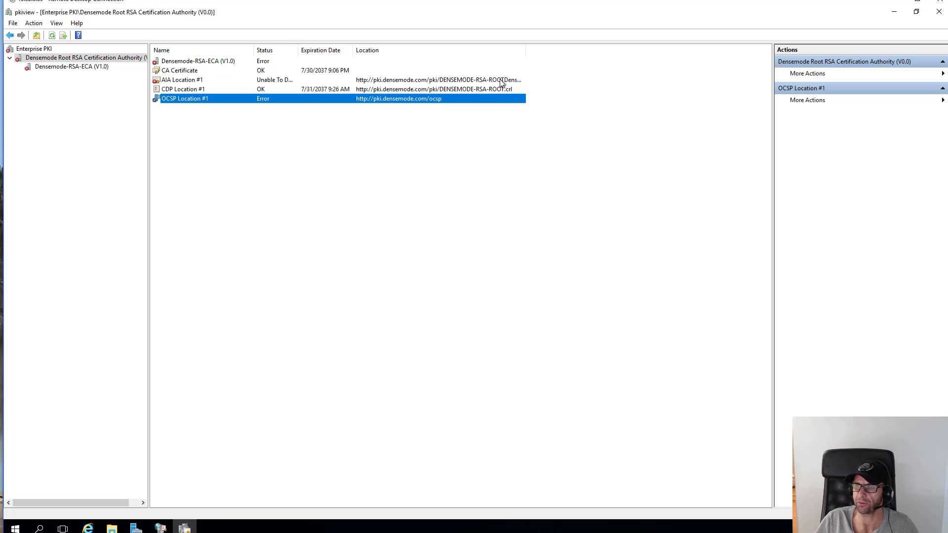
{"action": "left_click_drag", "start_coordinate": [526, 48], "coordinate": [589, 43]}
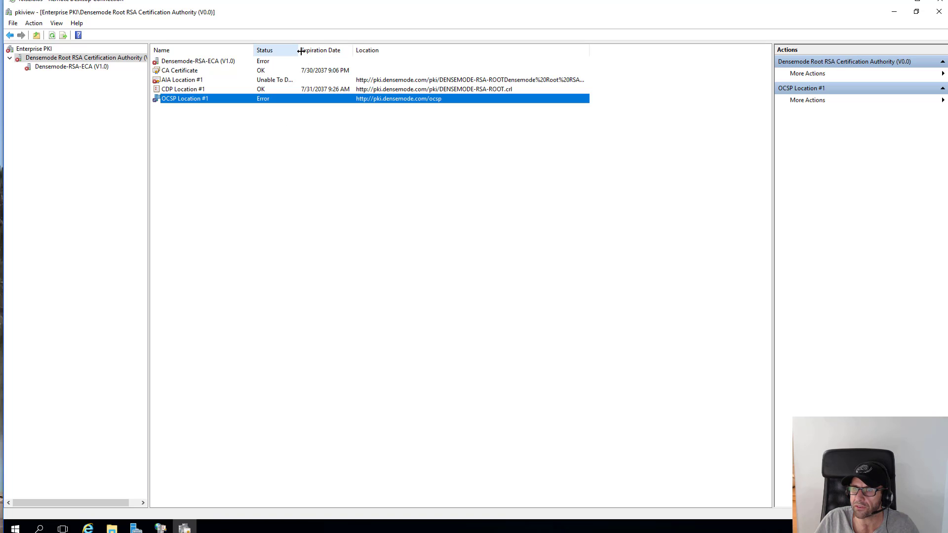
{"action": "left_click_drag", "start_coordinate": [301, 52], "coordinate": [313, 47]}
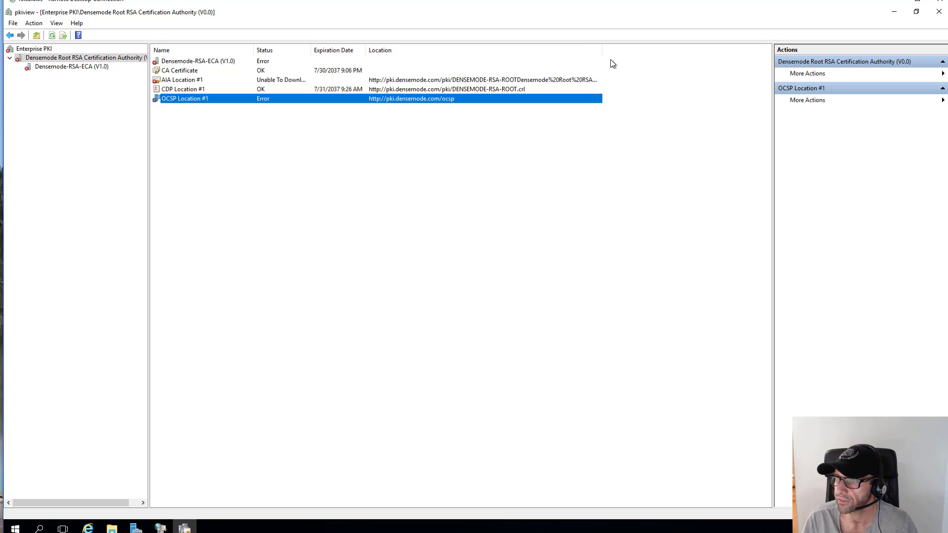
{"action": "left_click_drag", "start_coordinate": [602, 49], "coordinate": [642, 45]}
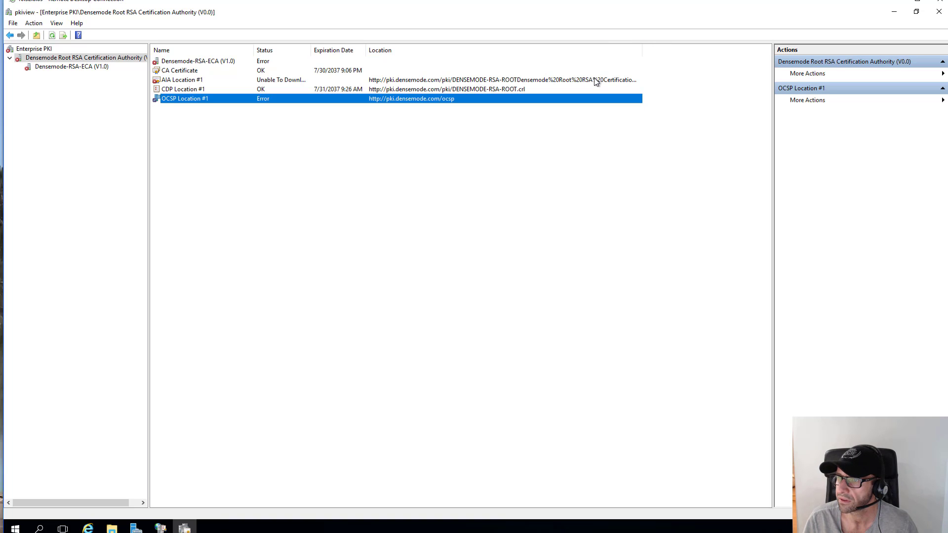
Step: Copy the root CA's AIA Location #1 URL and bring up File Explorer
{"action": "left_click", "coordinate": [595, 79]}
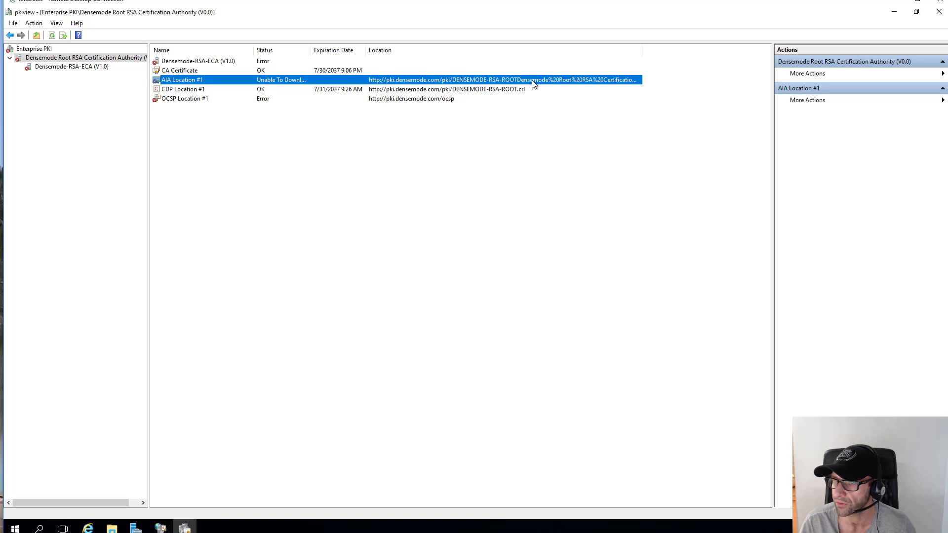
{"action": "right_click", "coordinate": [570, 83]}
{"action": "left_click", "coordinate": [588, 92]}
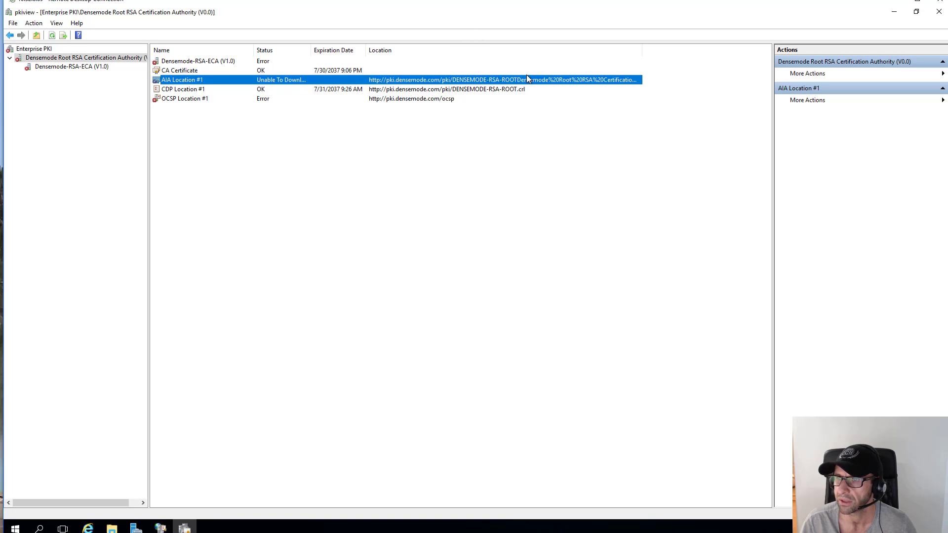
{"action": "left_click", "coordinate": [119, 529]}
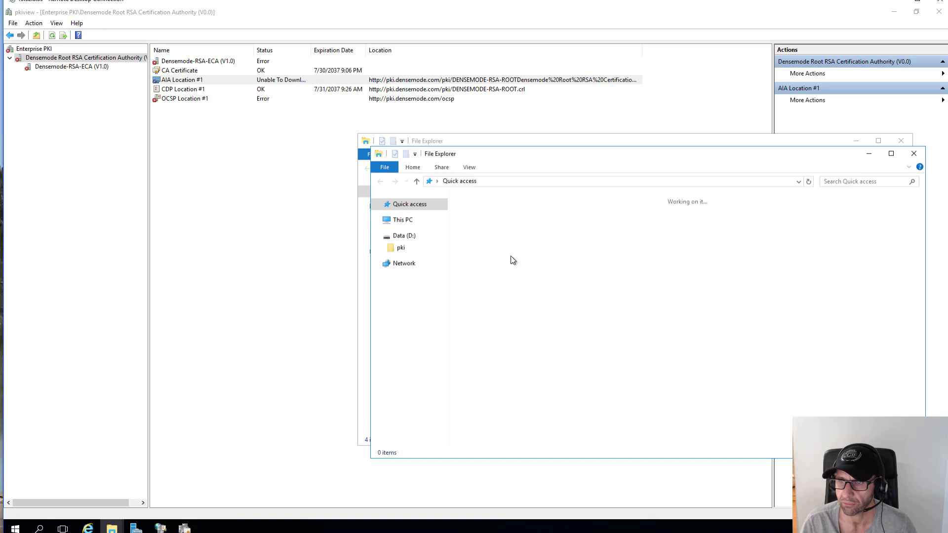
Step: In D:\pki, rename the root CA certificate, replacing the rsaroot_ prefix with DENSEMODE-RSA-ROOT
{"action": "left_click", "coordinate": [402, 247]}
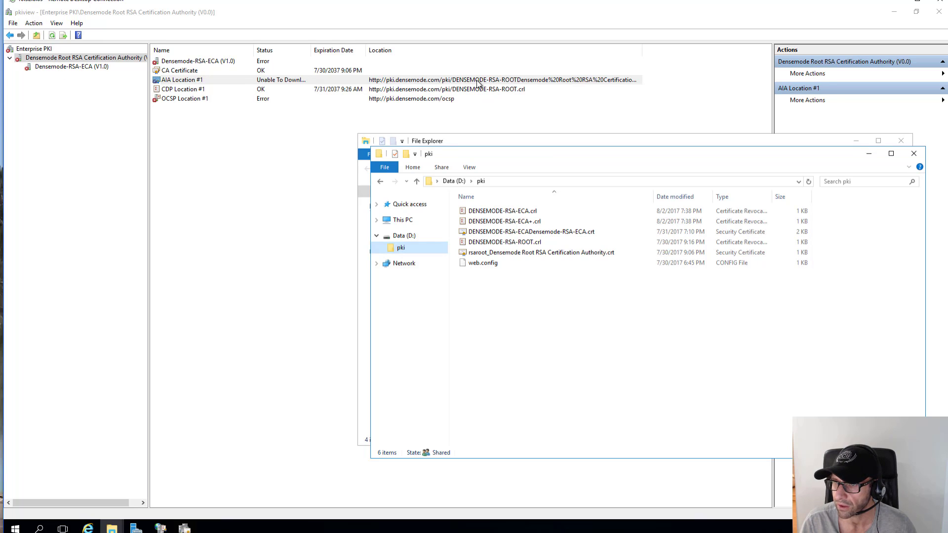
{"action": "left_click", "coordinate": [519, 252]}
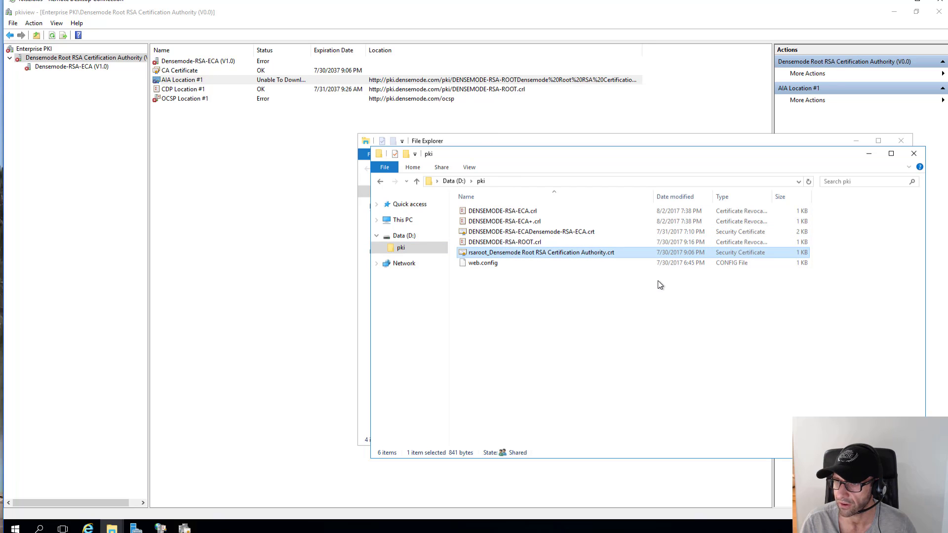
{"action": "key", "text": "F2"}
{"action": "key", "text": "Right"}
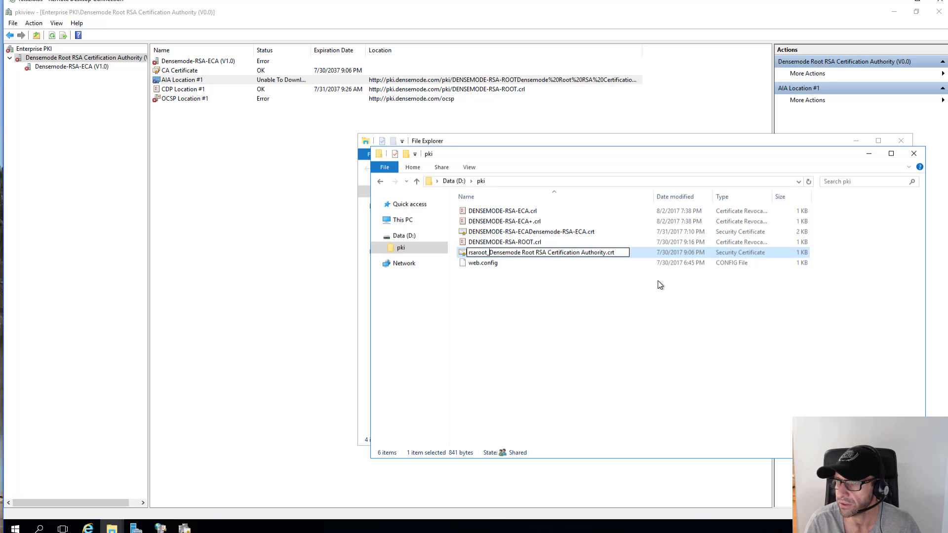
{"action": "key", "text": "BackSpace"}
{"action": "key", "text": "BackSpace"}
{"action": "key", "text": "BackSpace"}
{"action": "key", "text": "BackSpace"}
{"action": "key", "text": "BackSpace"}
{"action": "key", "text": "BackSpace"}
{"action": "key", "text": "BackSpace"}
{"action": "key", "text": "BackSpace"}
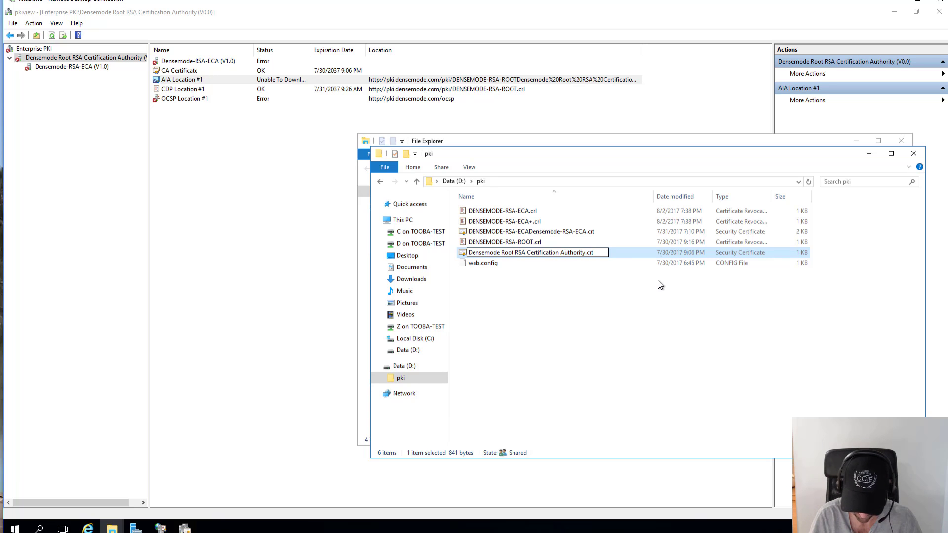
{"action": "type", "text": "DESEM"}
{"action": "key", "text": "BackSpace"}
{"action": "key", "text": "BackSpace"}
{"action": "key", "text": "BackSpace"}
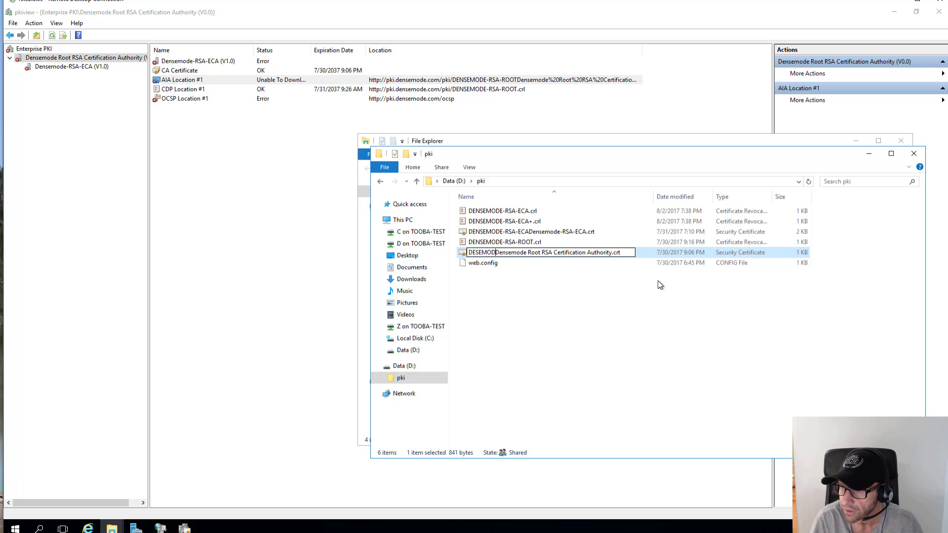
{"action": "type", "text": "NSEMODE"}
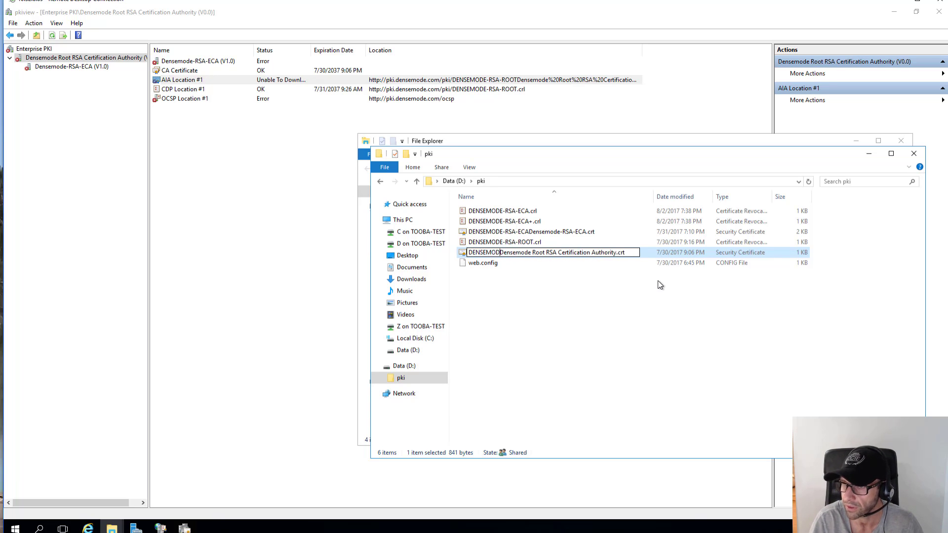
{"action": "type", "text": "-RSA-"}
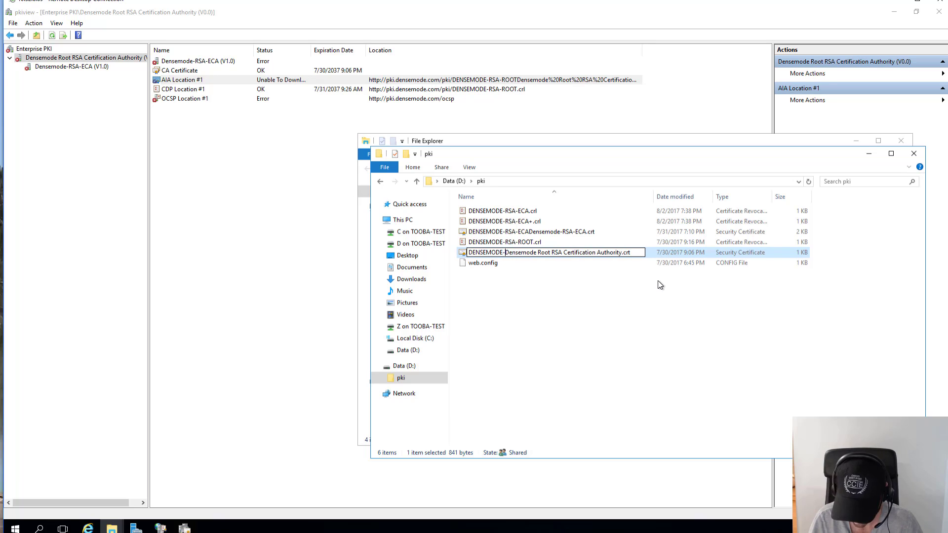
{"action": "type", "text": "ROOT"}
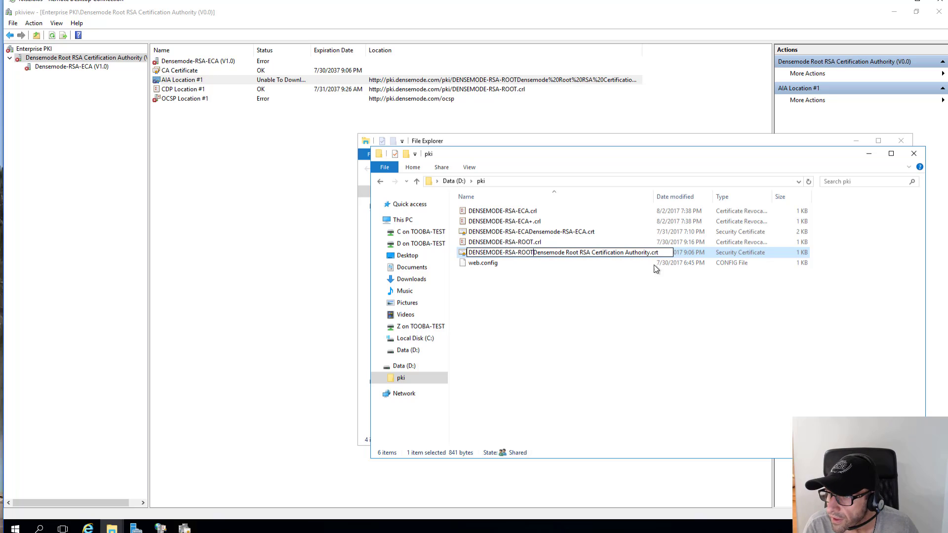
Step: Commit the new certificate file name and refresh the root CA's AIA location status
{"action": "left_click", "coordinate": [602, 291]}
{"action": "right_click", "coordinate": [189, 80]}
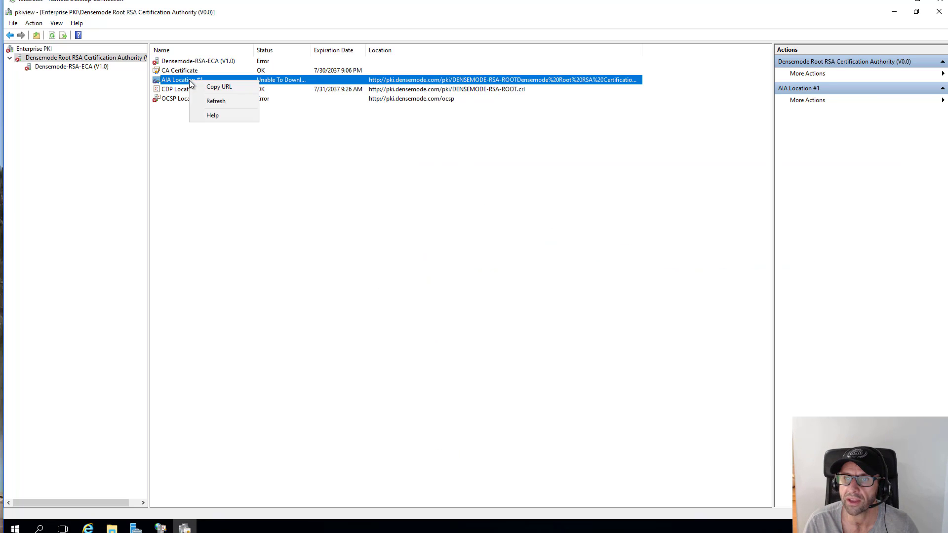
{"action": "left_click", "coordinate": [209, 105]}
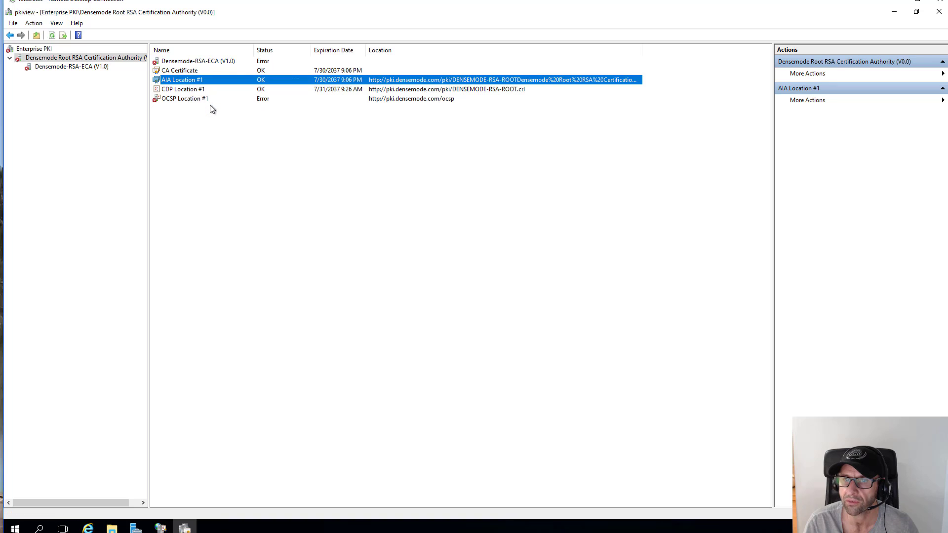
{"action": "left_click", "coordinate": [356, 157]}
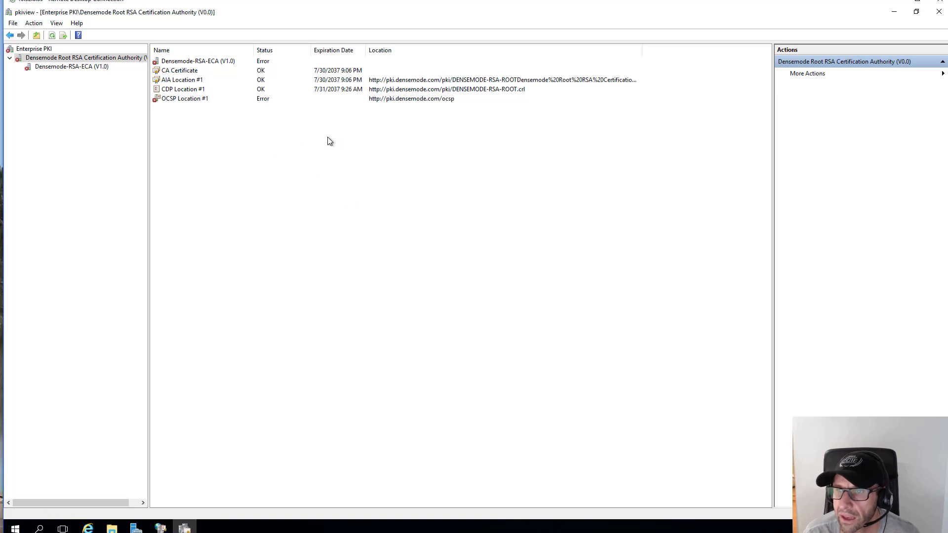
Step: Compare the root CA's CDP and OCSP Location #1 entries, then select Densemode-RSA-ECA
{"action": "left_click", "coordinate": [351, 99]}
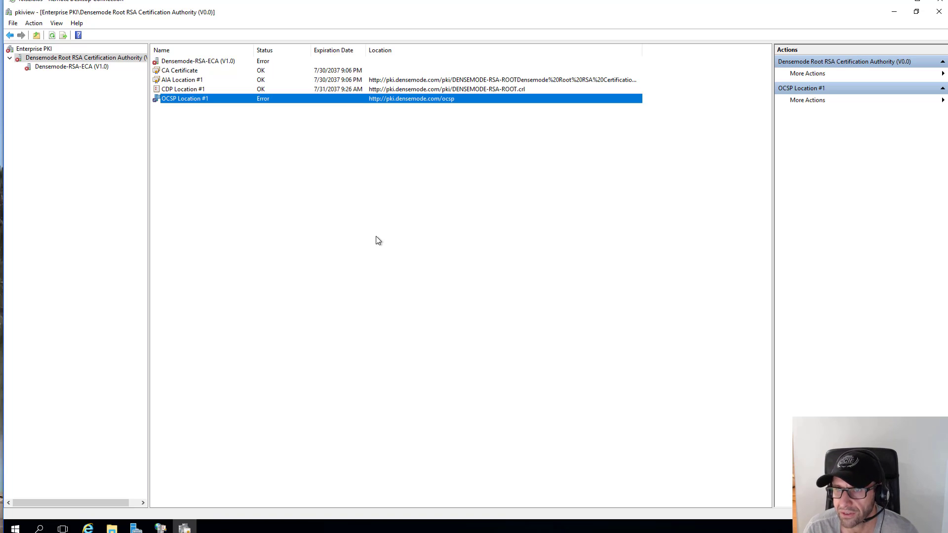
{"action": "left_click", "coordinate": [304, 91]}
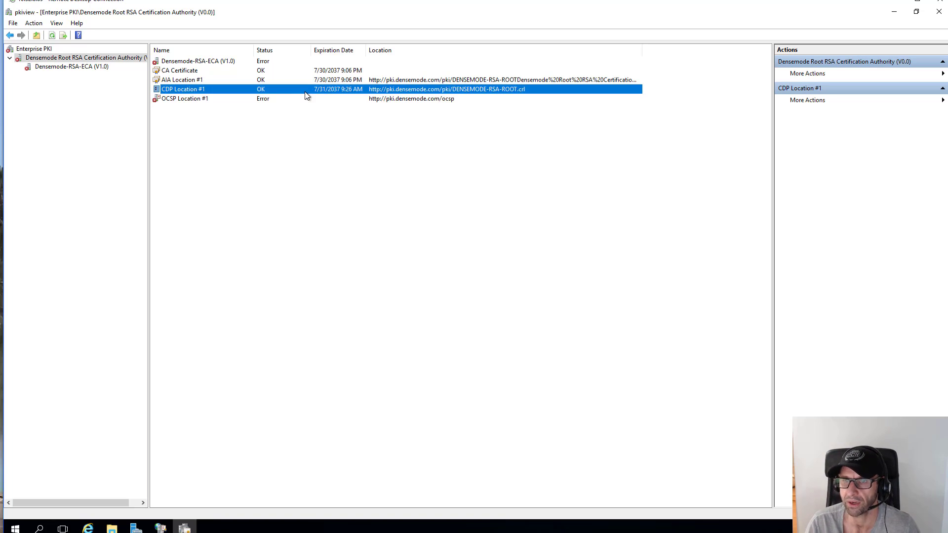
{"action": "left_click", "coordinate": [285, 99]}
{"action": "left_click", "coordinate": [156, 89]}
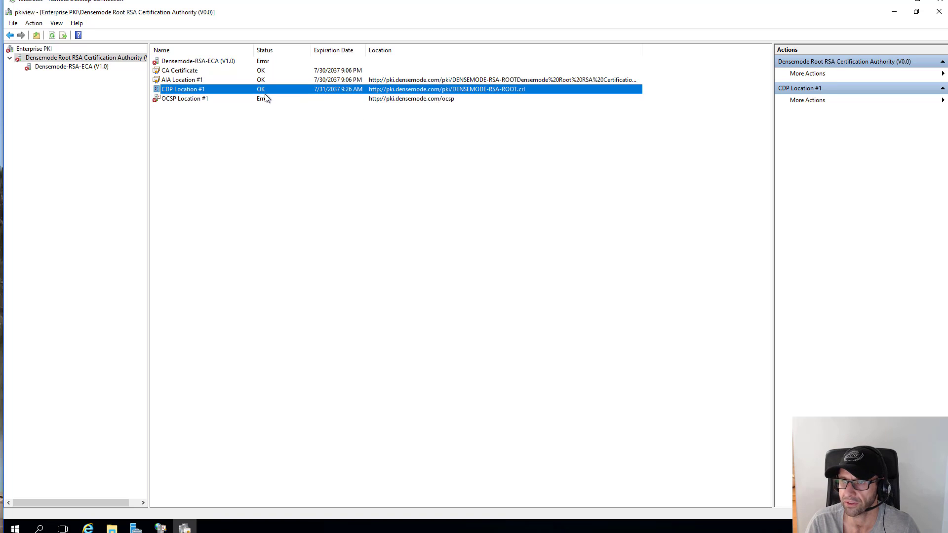
{"action": "left_click", "coordinate": [360, 99]}
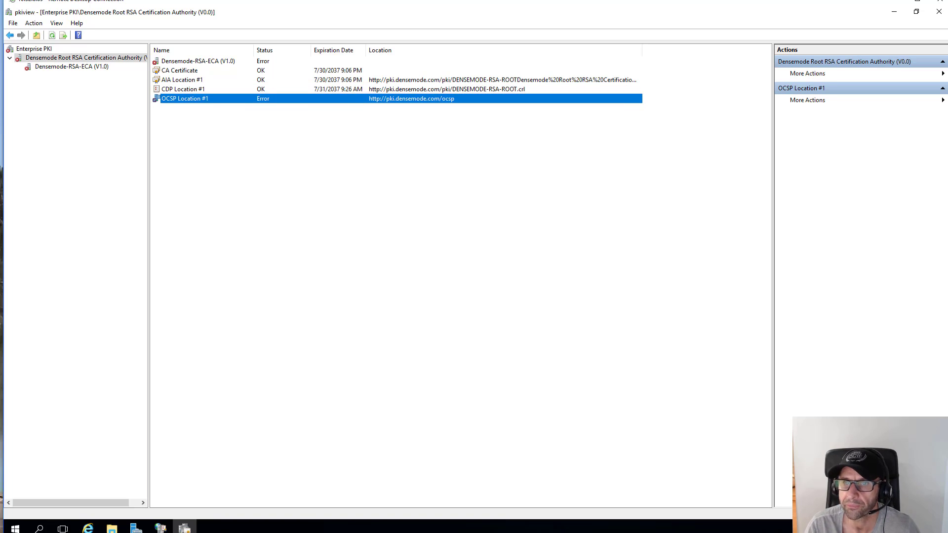
{"action": "left_click", "coordinate": [193, 61]}
{"action": "left_click", "coordinate": [78, 58]}
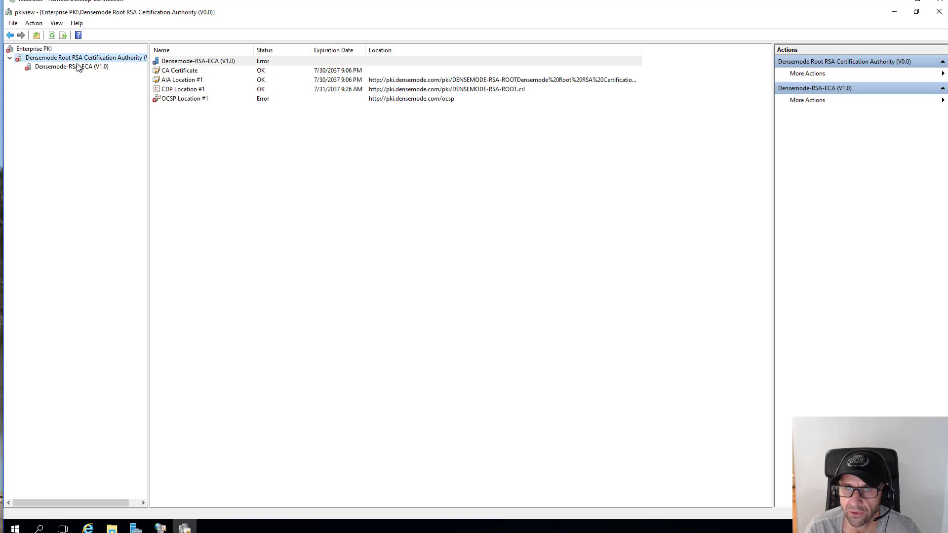
Step: Inspect Densemode-RSA-ECA's failing AIA Location #1 and refresh its status in Enterprise PKI
{"action": "left_click", "coordinate": [79, 67]}
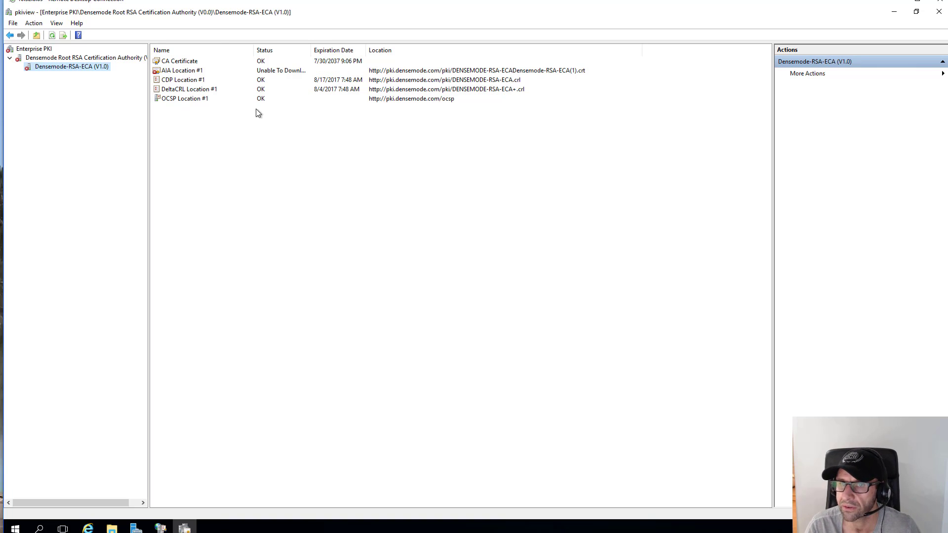
{"action": "left_click", "coordinate": [471, 70]}
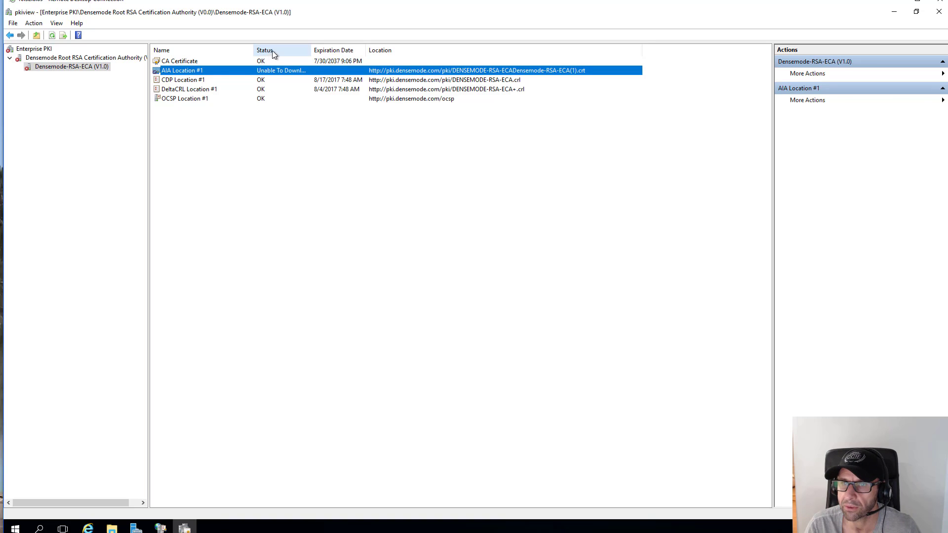
{"action": "left_click_drag", "start_coordinate": [252, 50], "coordinate": [266, 49]}
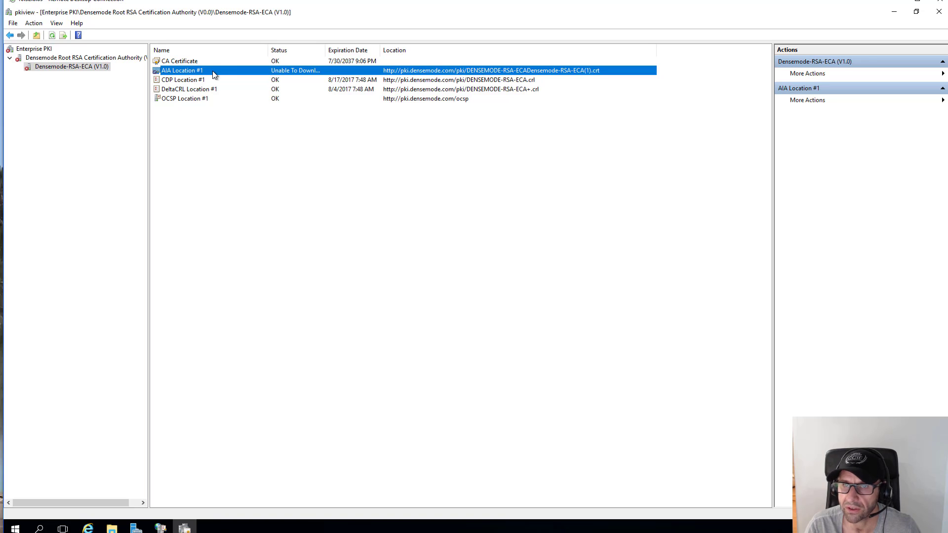
{"action": "right_click", "coordinate": [464, 75]}
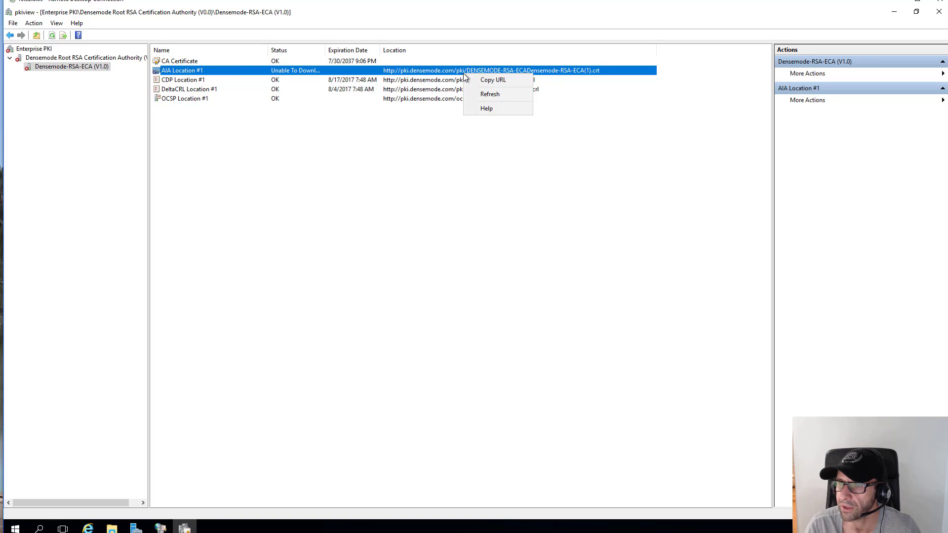
{"action": "left_click", "coordinate": [485, 95]}
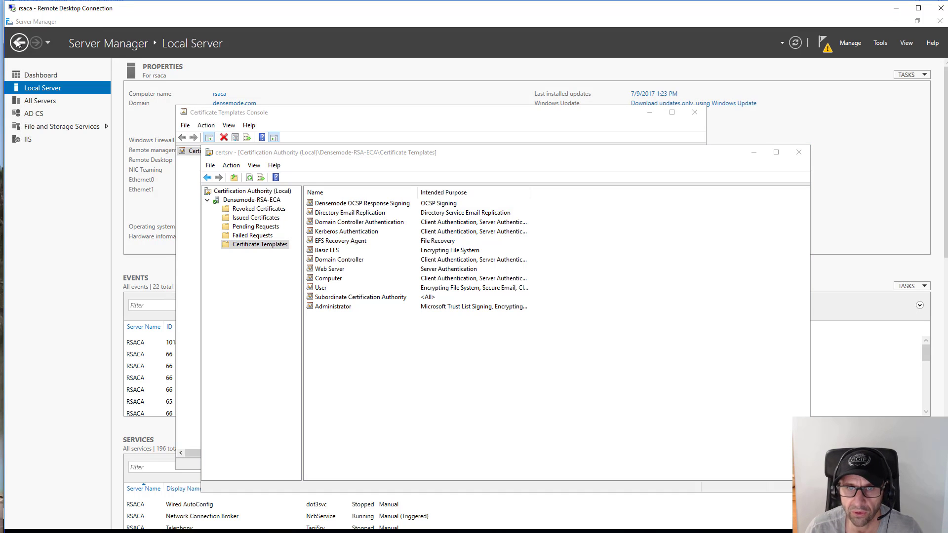
Step: In Densemode-RSA-ECA Properties, include the pki.densemode.com/ocsp URL in the OCSP extension only
{"action": "right_click", "coordinate": [238, 199]}
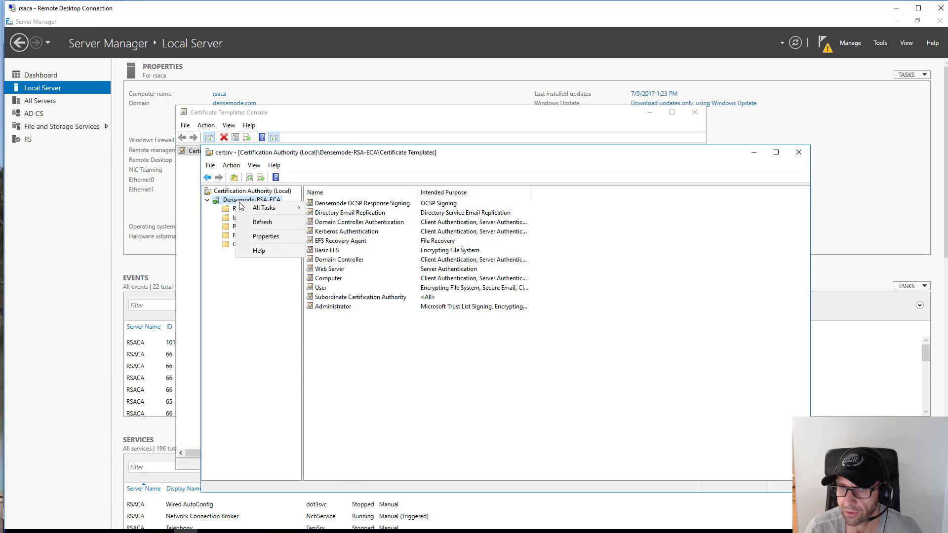
{"action": "left_click", "coordinate": [257, 237]}
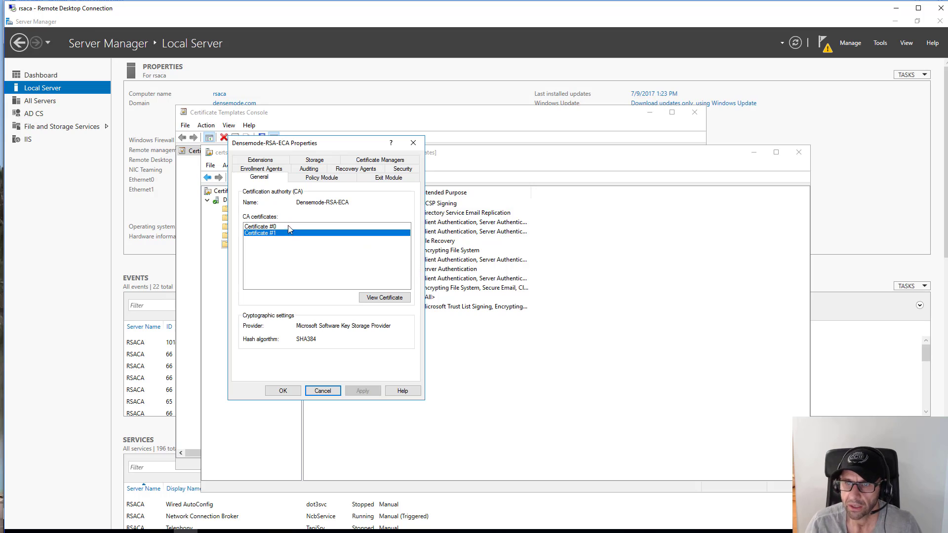
{"action": "left_click", "coordinate": [248, 161]}
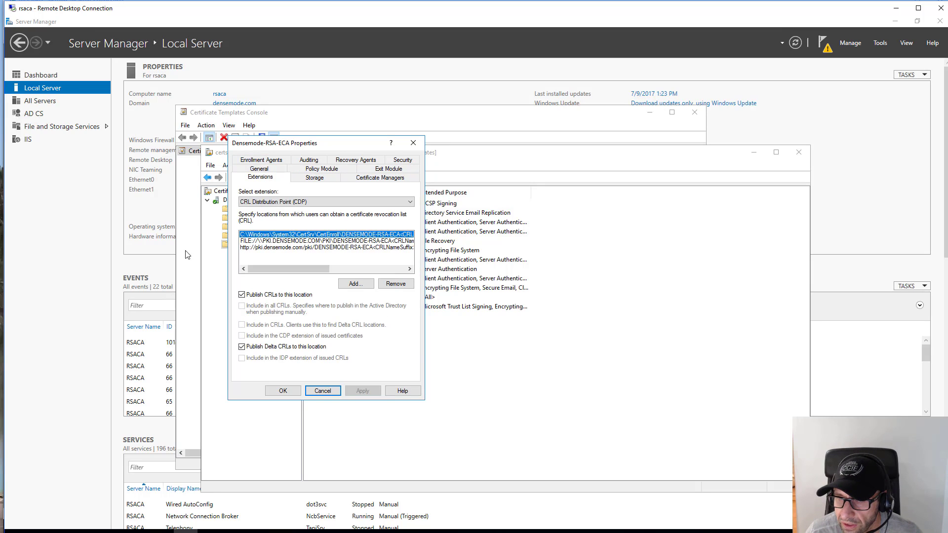
{"action": "left_click", "coordinate": [252, 202]}
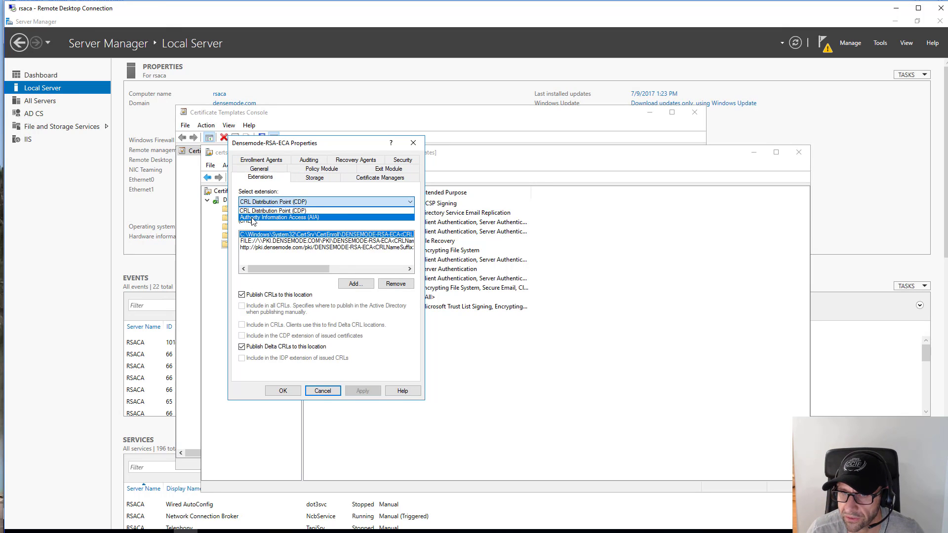
{"action": "left_click", "coordinate": [267, 217]}
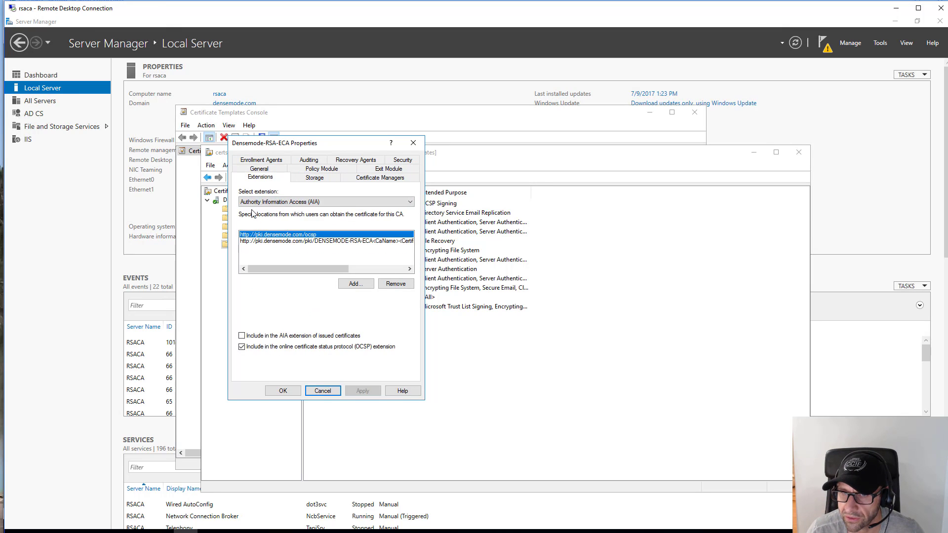
{"action": "left_click", "coordinate": [285, 241]}
{"action": "left_click", "coordinate": [277, 235]}
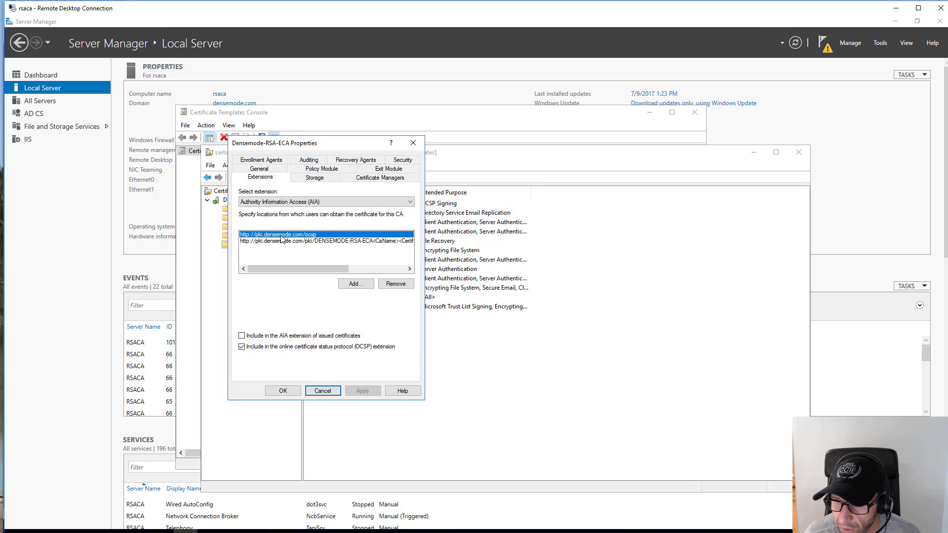
{"action": "left_click", "coordinate": [241, 347]}
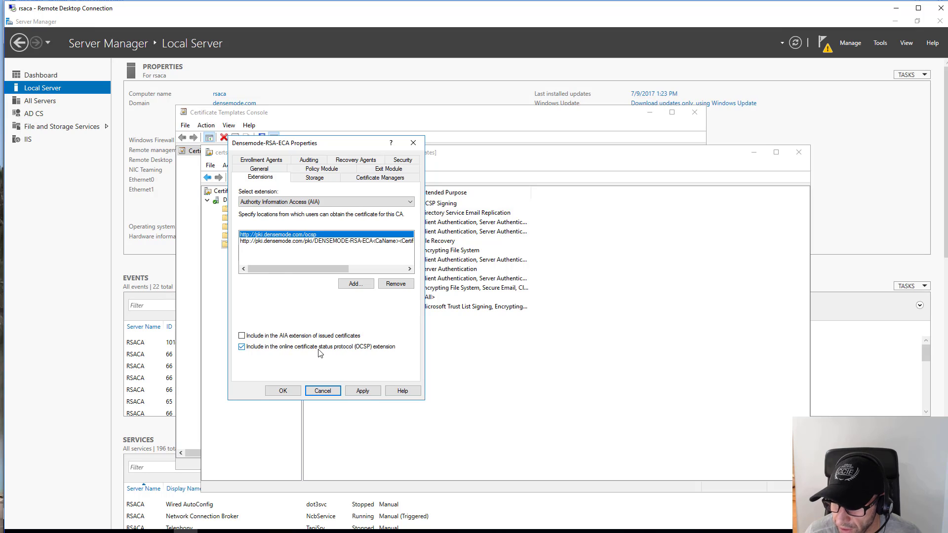
{"action": "left_click", "coordinate": [258, 337]}
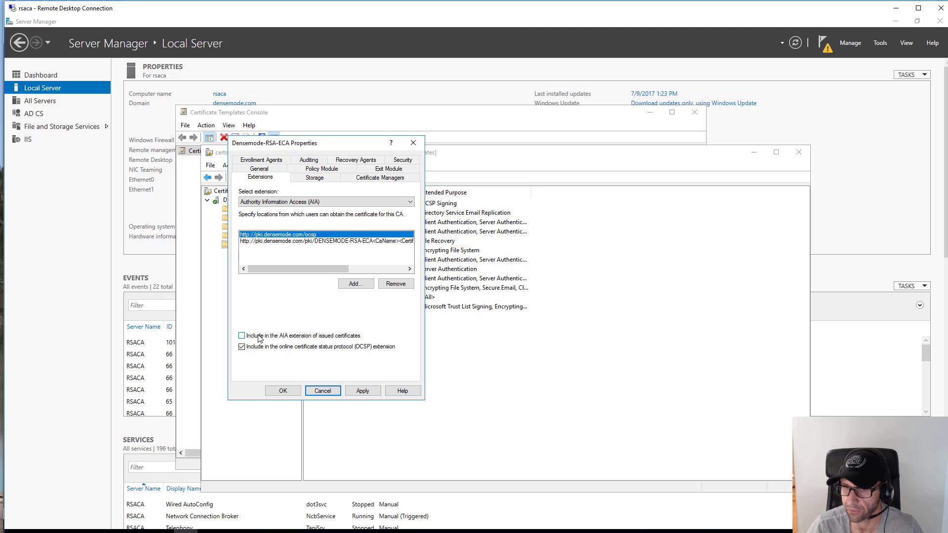
Step: Compare the CA's Certificate #0 and Certificate #1 on the General tab
{"action": "left_click", "coordinate": [254, 171]}
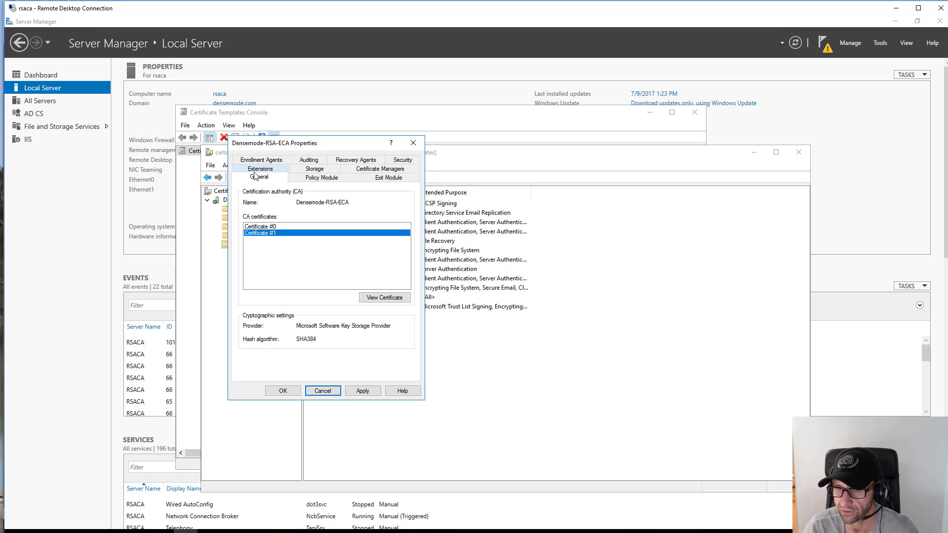
{"action": "left_click", "coordinate": [256, 226]}
{"action": "left_click", "coordinate": [259, 233]}
{"action": "left_click", "coordinate": [259, 228]}
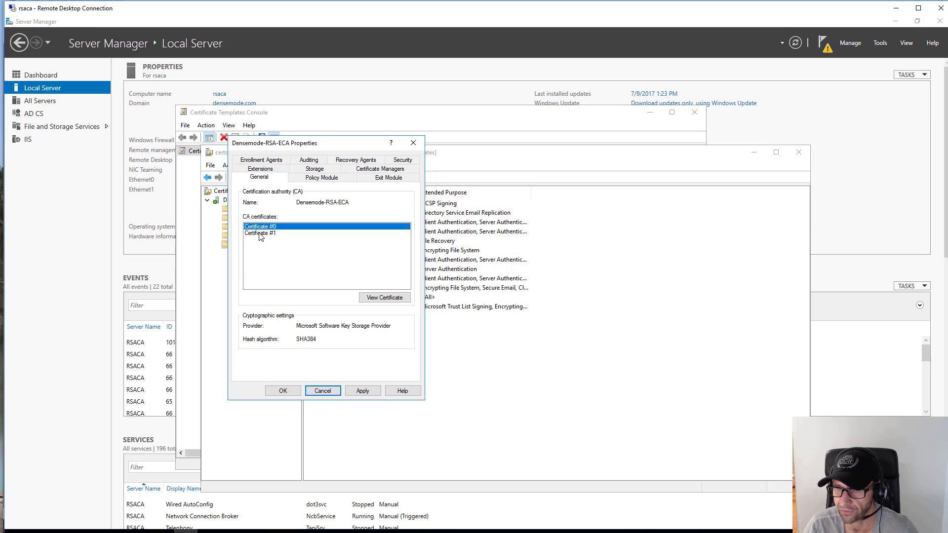
{"action": "left_click", "coordinate": [260, 234]}
{"action": "left_click", "coordinate": [259, 227]}
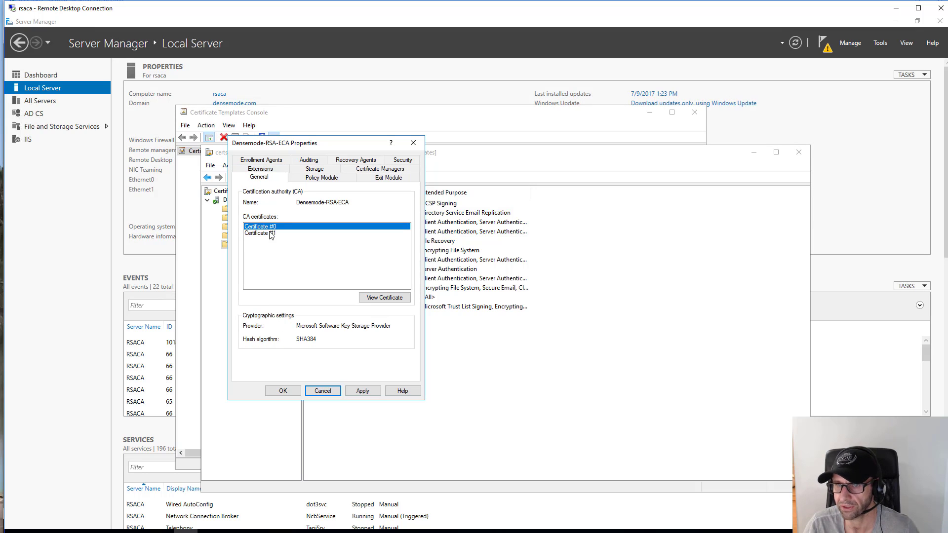
{"action": "left_click", "coordinate": [271, 234]}
{"action": "left_click", "coordinate": [261, 227]}
{"action": "left_click", "coordinate": [259, 233]}
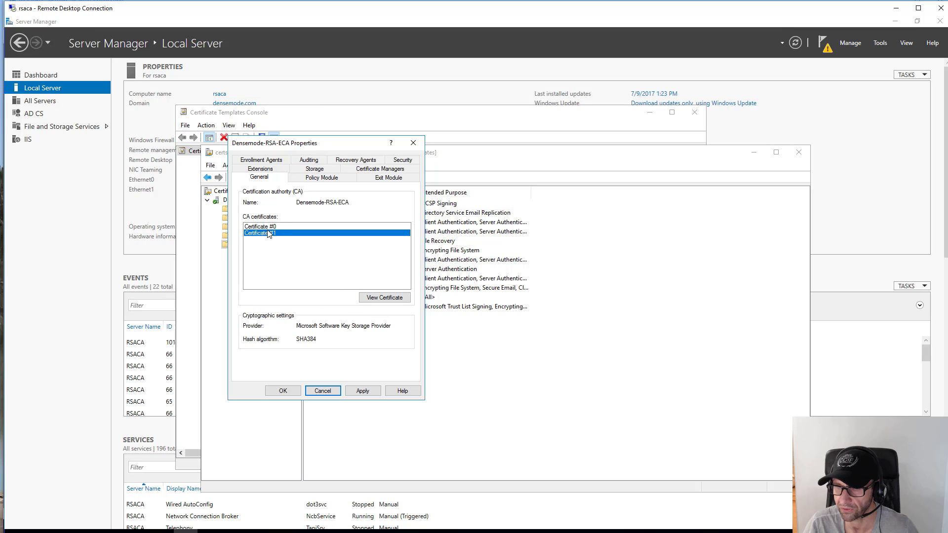
Step: Review the pki AIA URL's extension settings, then minimize the Certification Authority console
{"action": "left_click", "coordinate": [260, 169]}
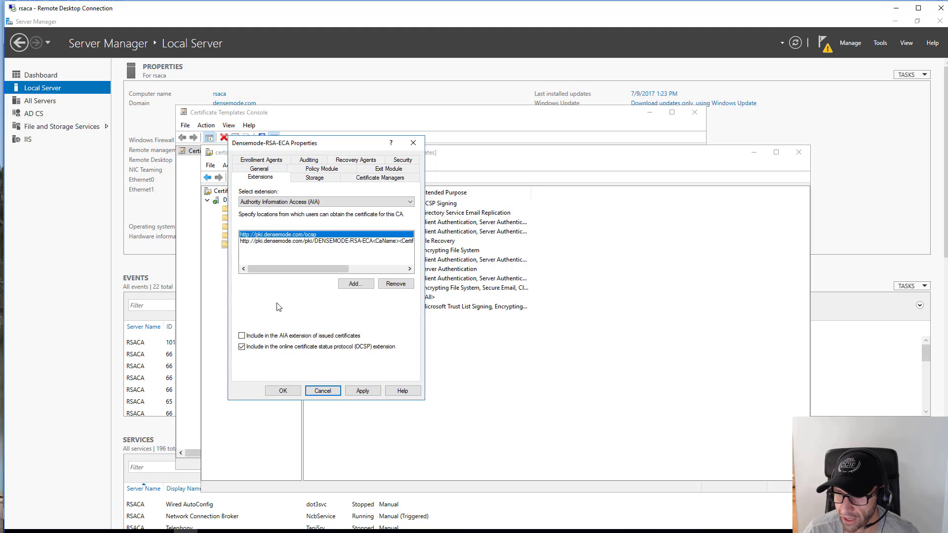
{"action": "left_click", "coordinate": [253, 241]}
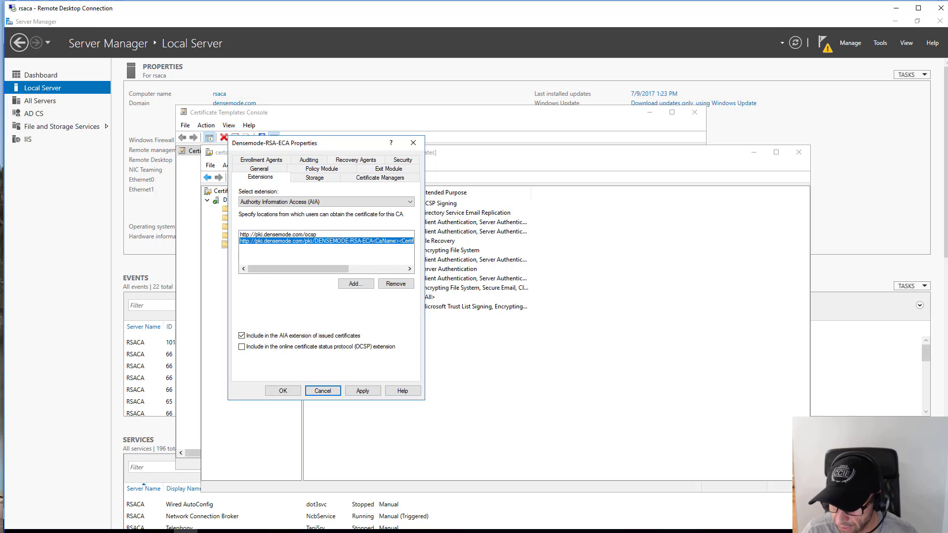
{"action": "left_click", "coordinate": [186, 532]}
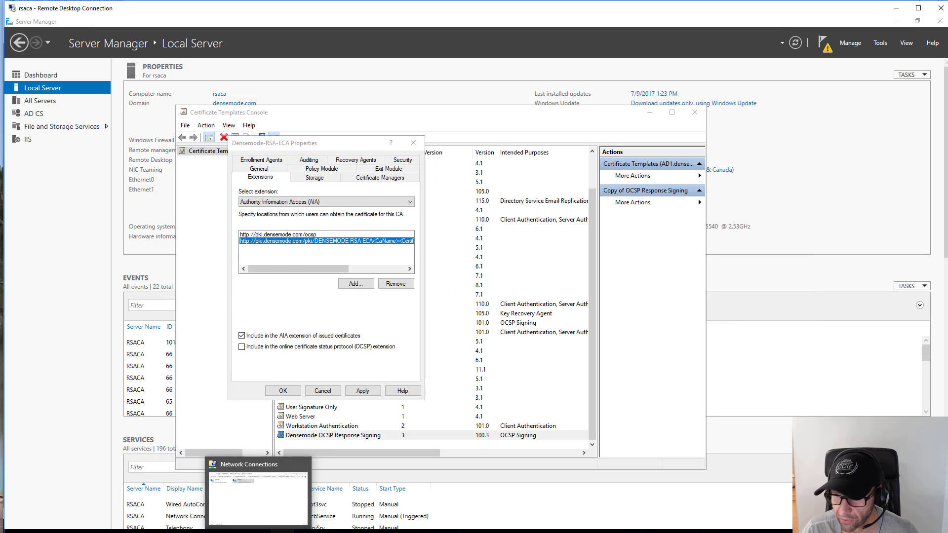
Step: Compare the issuing CA's expected AIA file name with the certificate files in D:\pki
{"action": "left_click", "coordinate": [283, 532]}
{"action": "mouse_move", "coordinate": [234, 531]}
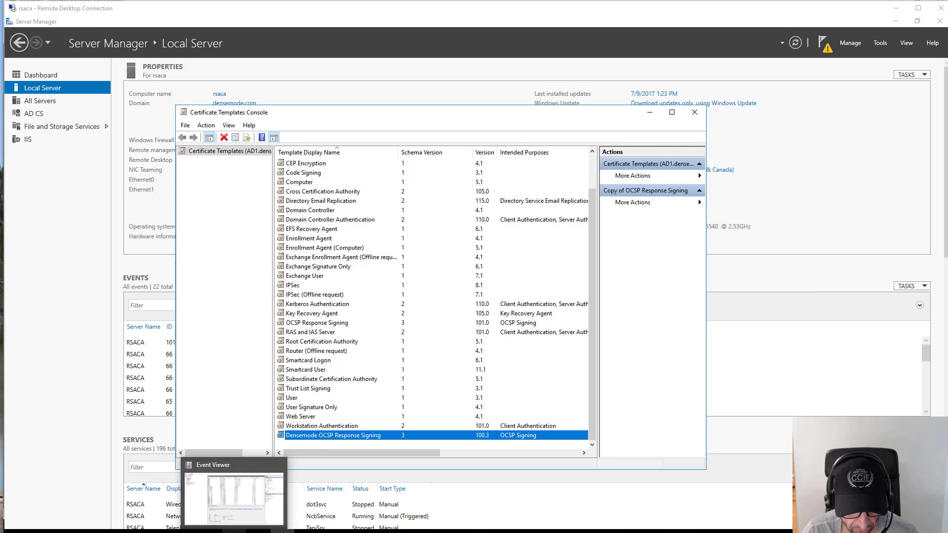
{"action": "key", "text": "alt+Tab"}
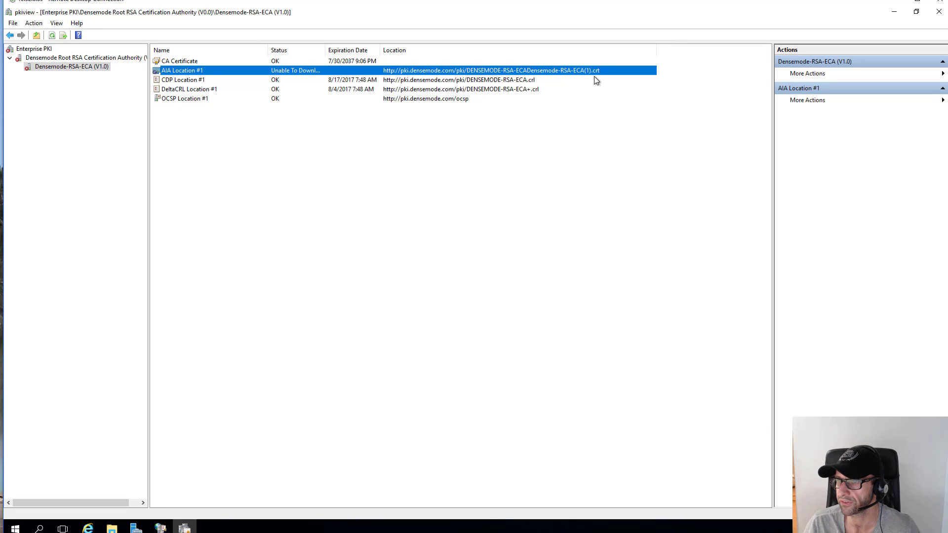
{"action": "left_click", "coordinate": [111, 527]}
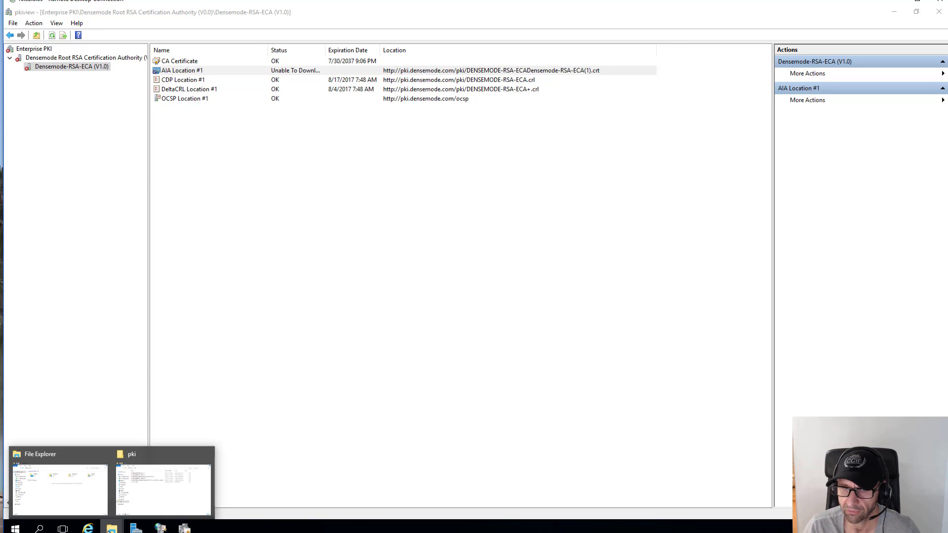
{"action": "left_click", "coordinate": [134, 493]}
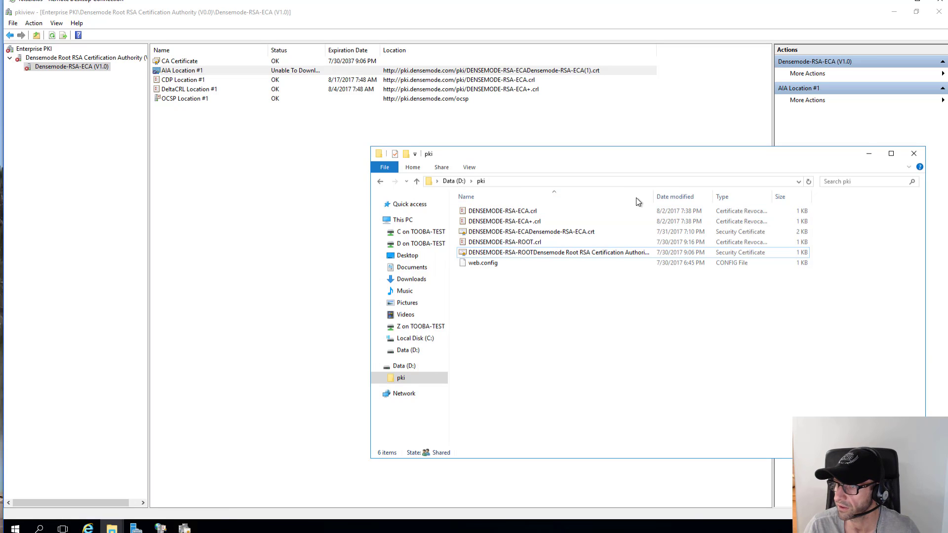
{"action": "double_click", "coordinate": [654, 196]}
{"action": "left_click_drag", "start_coordinate": [748, 188], "coordinate": [742, 192]}
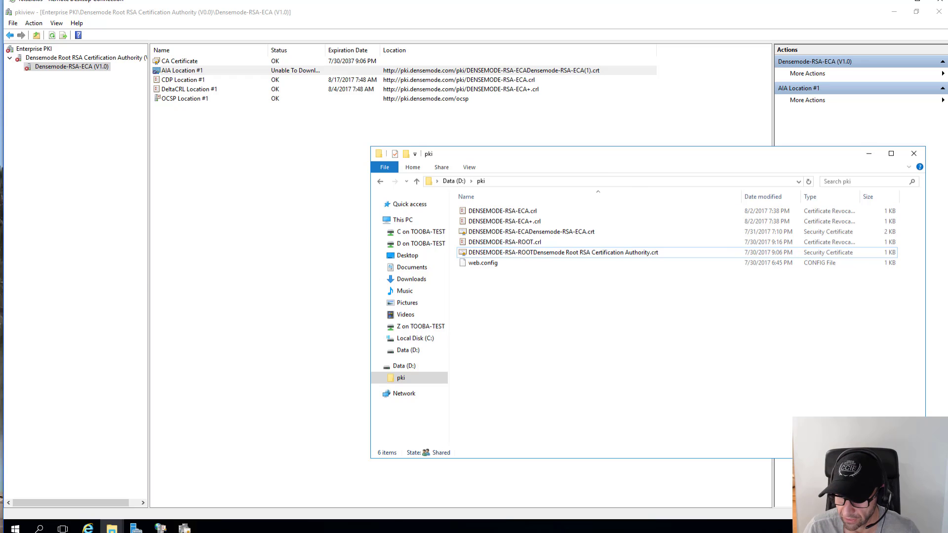
{"action": "left_click", "coordinate": [234, 532]}
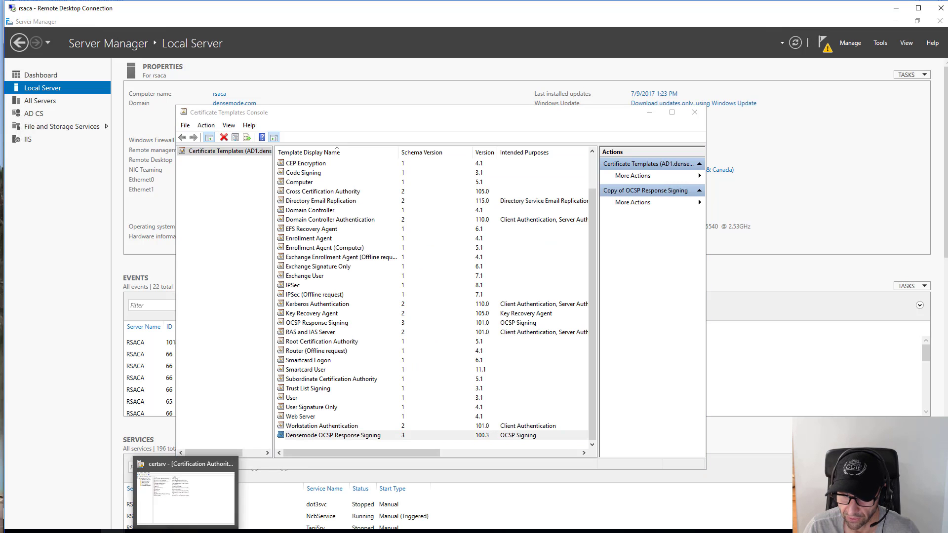
Step: In the CertEnroll folder, select the copied rsaca.densemode.com_Densemode-RSA-ECA(1) certificate file
{"action": "mouse_move", "coordinate": [113, 532]}
{"action": "left_click", "coordinate": [76, 499]}
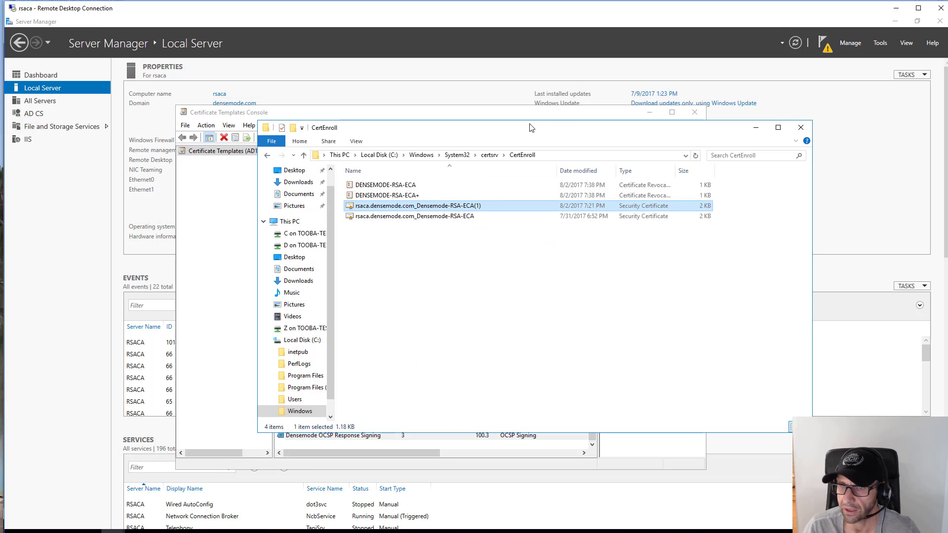
{"action": "left_click", "coordinate": [456, 252]}
{"action": "left_click", "coordinate": [422, 203]}
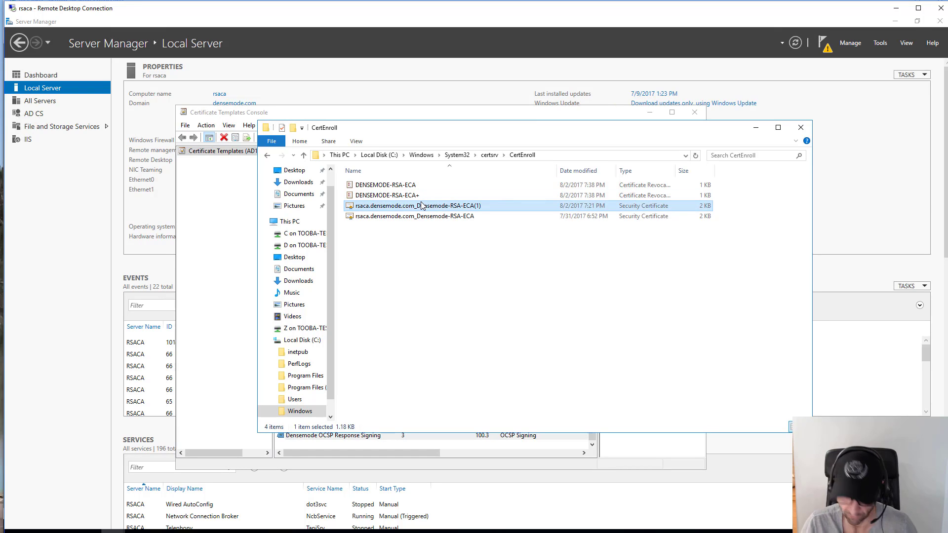
{"action": "left_click", "coordinate": [421, 206]}
{"action": "left_click", "coordinate": [480, 235]}
{"action": "left_click", "coordinate": [423, 205]}
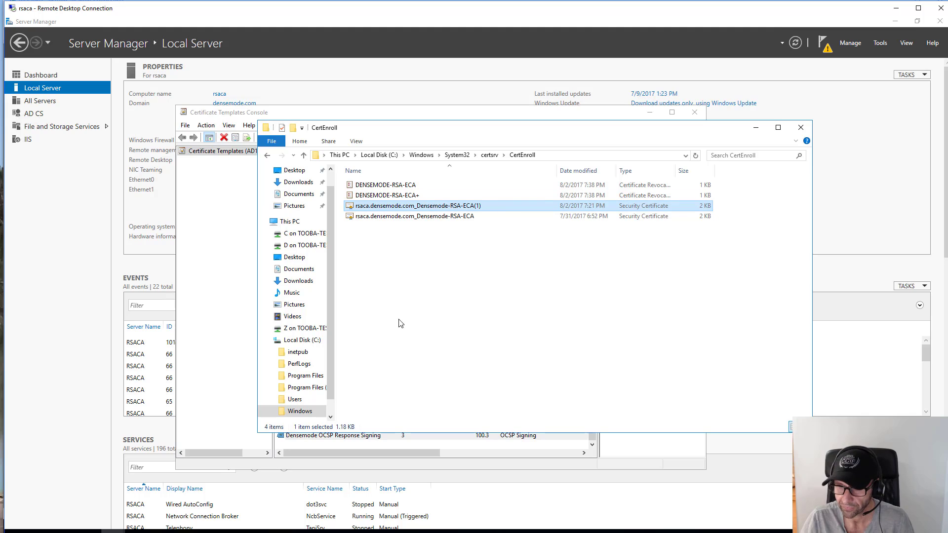
Step: Bring the pki share folder forward and refresh it so all seven files appear
{"action": "left_click", "coordinate": [113, 532]}
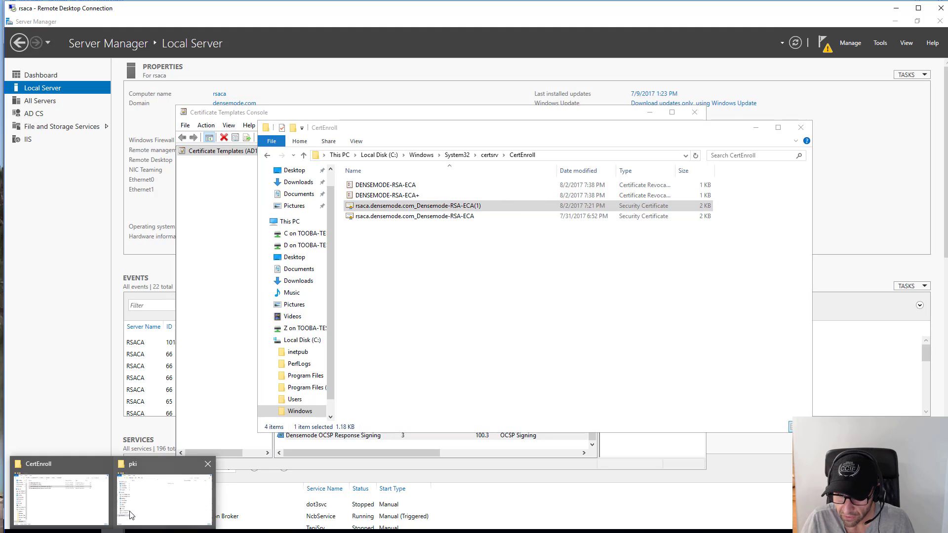
{"action": "left_click", "coordinate": [195, 459]}
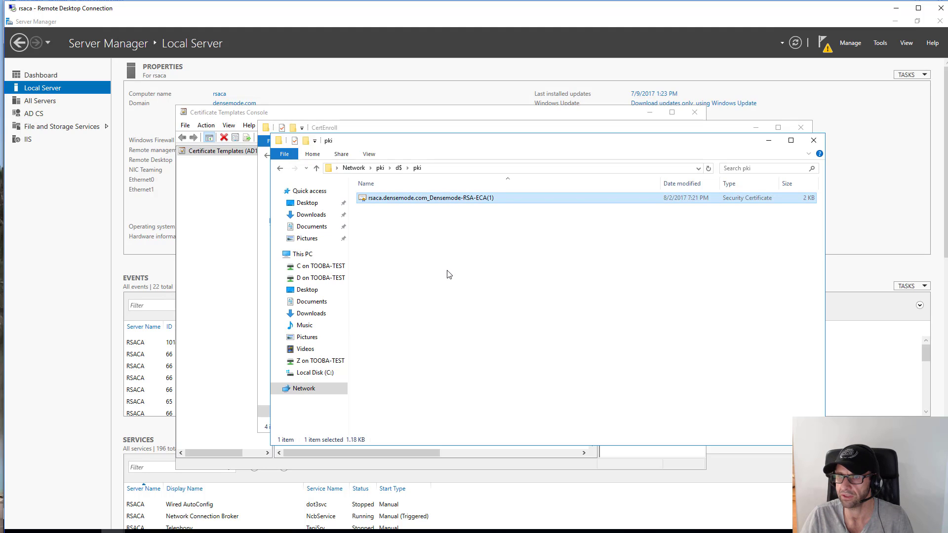
{"action": "left_click", "coordinate": [449, 275]}
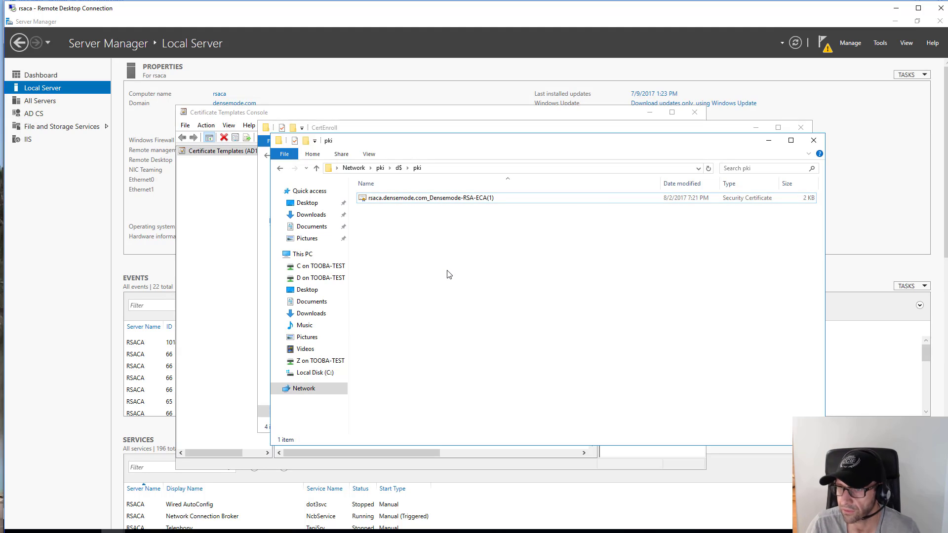
{"action": "right_click", "coordinate": [449, 274]}
{"action": "left_click", "coordinate": [494, 308]}
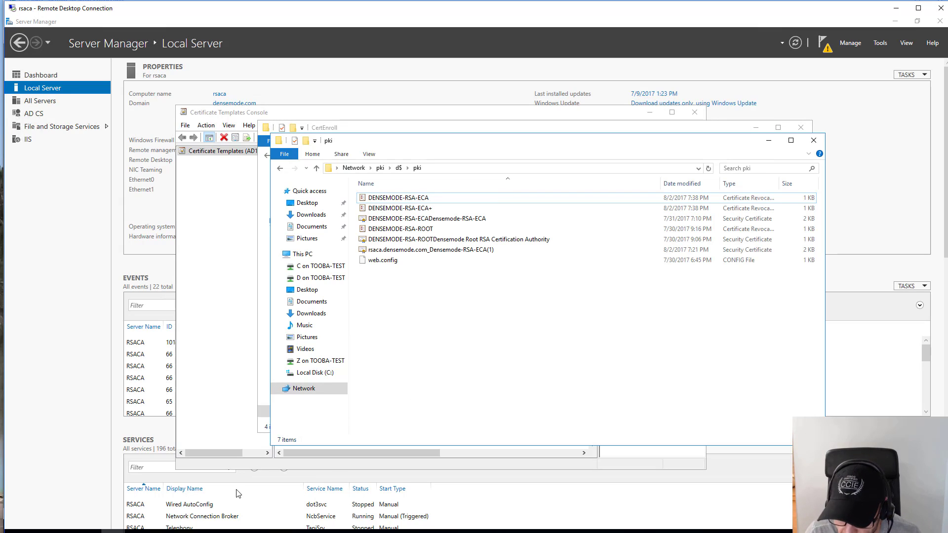
{"action": "mouse_move", "coordinate": [186, 532]}
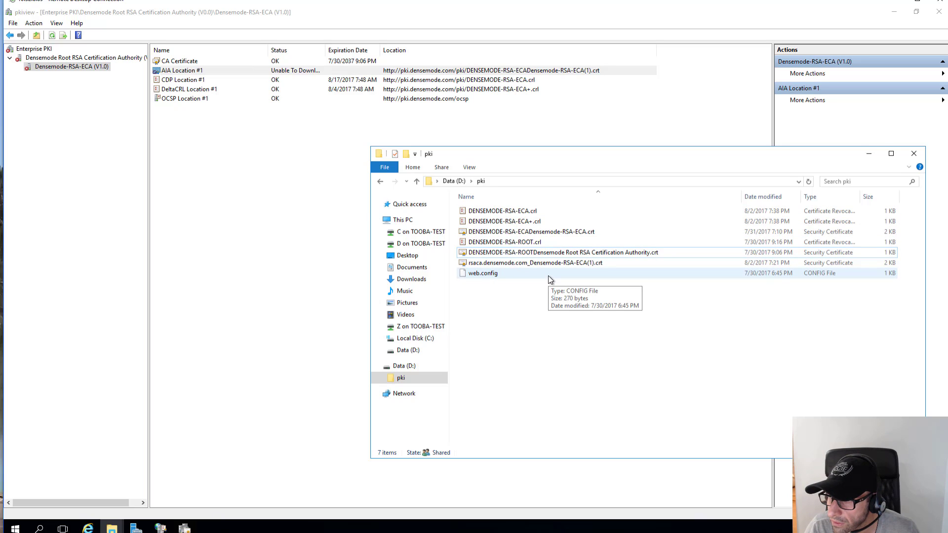
Step: Copy the existing ECA certificate's name and rename the rsaca copy to DENSEMODE-RSA-ECADensemode-RSA-ECA(1).crt
{"action": "left_click", "coordinate": [519, 233]}
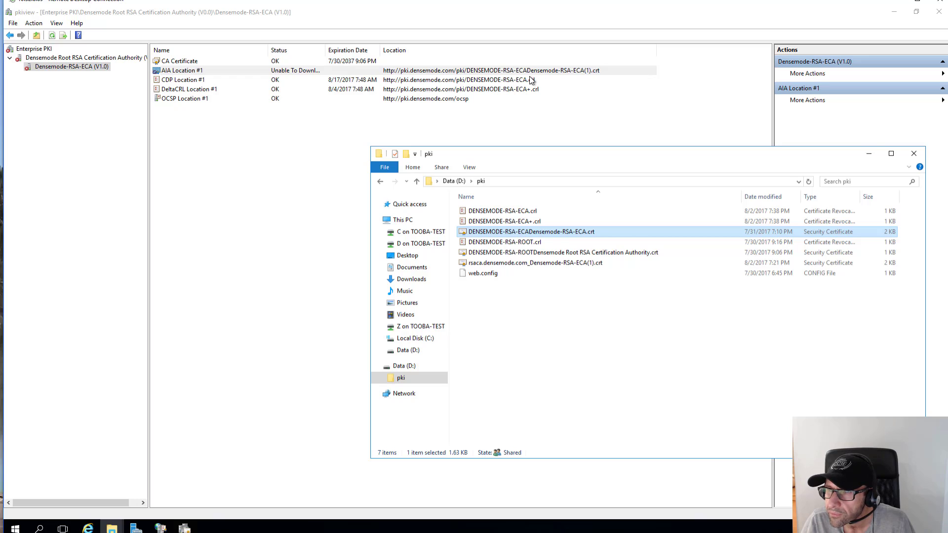
{"action": "left_click", "coordinate": [535, 232]}
{"action": "key", "text": "ctrl+c"}
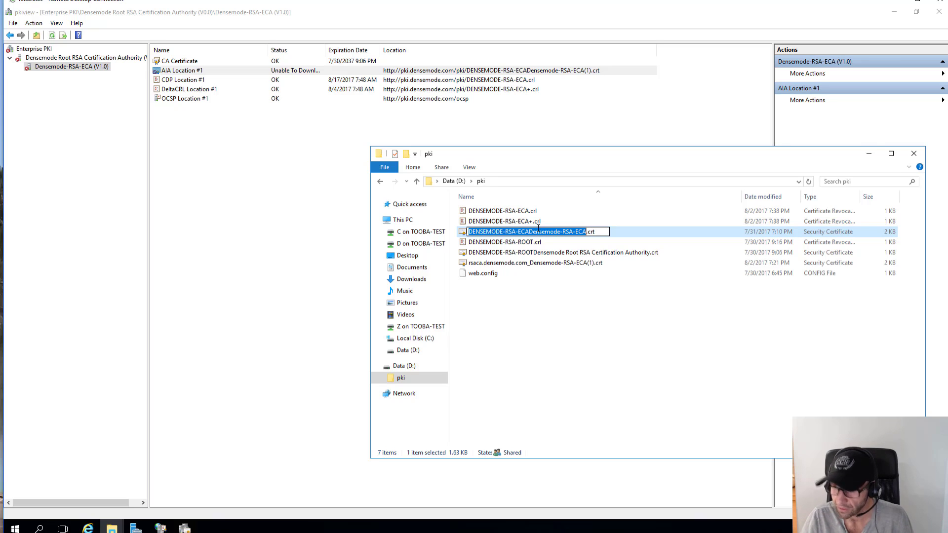
{"action": "left_click", "coordinate": [527, 263]}
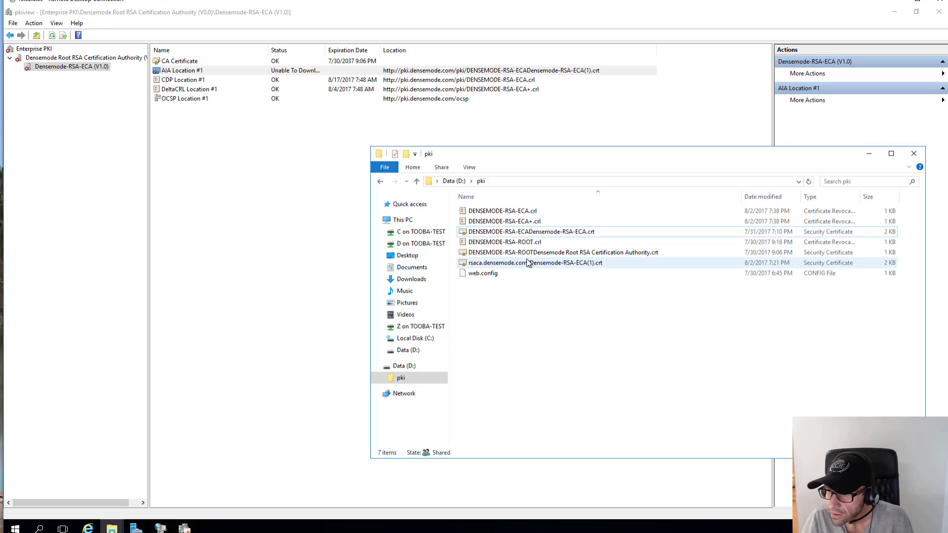
{"action": "left_click", "coordinate": [528, 263]}
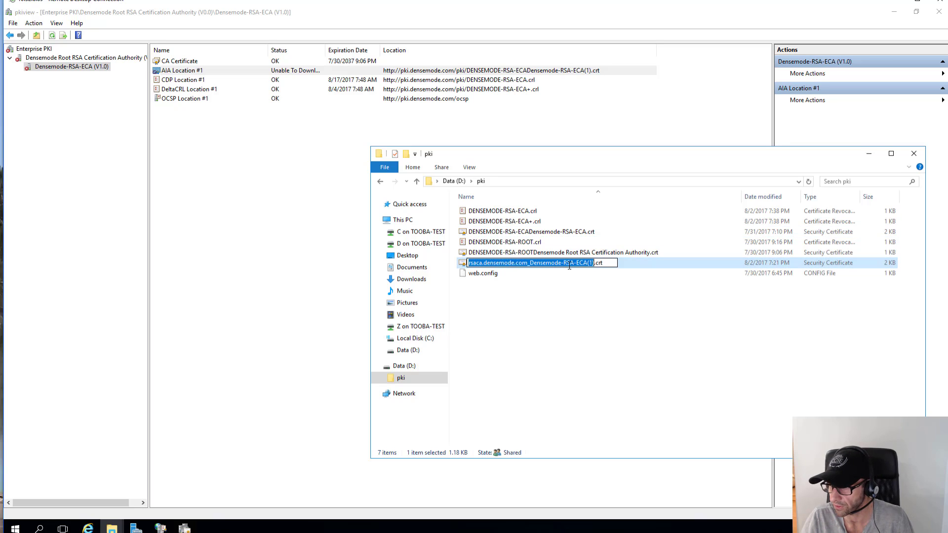
{"action": "left_click", "coordinate": [570, 263]}
{"action": "left_click_drag", "start_coordinate": [587, 263], "coordinate": [468, 264]}
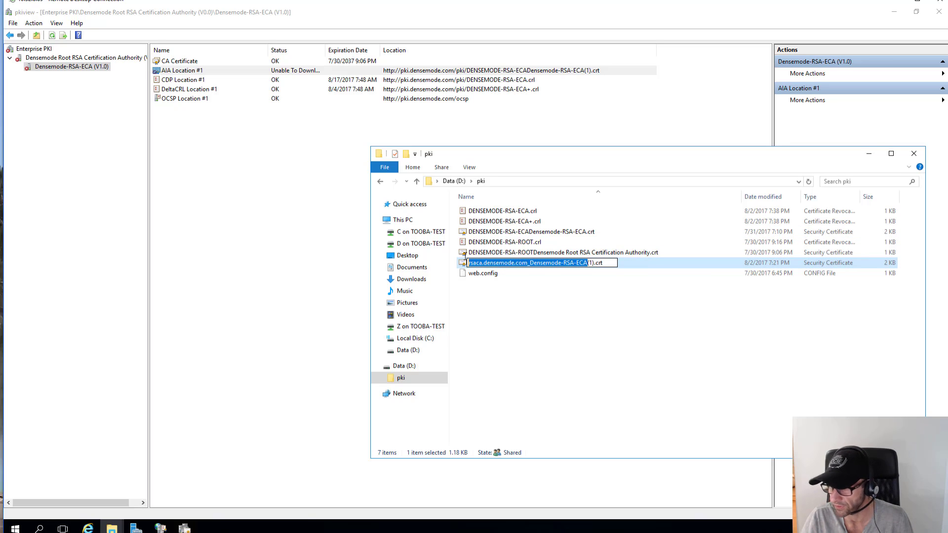
{"action": "key", "text": "ctrl+v"}
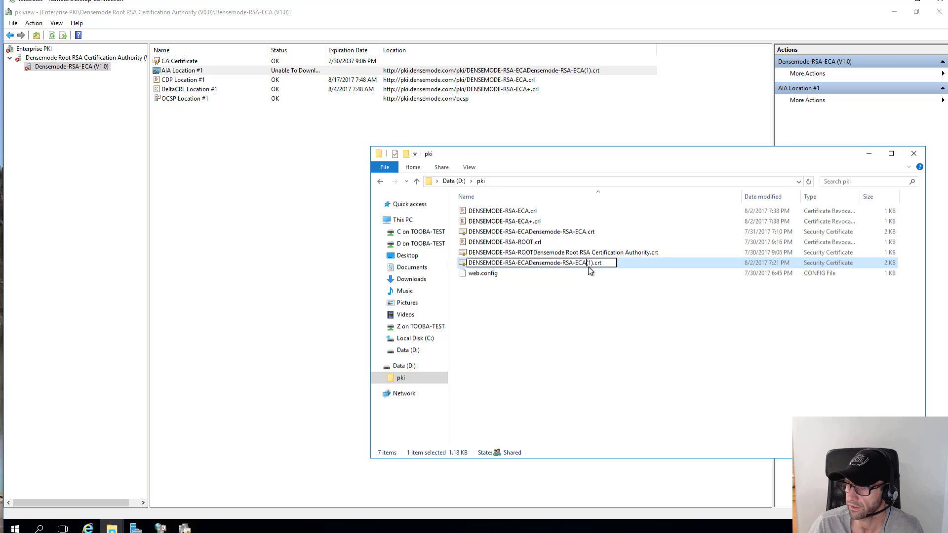
{"action": "key", "text": "Return"}
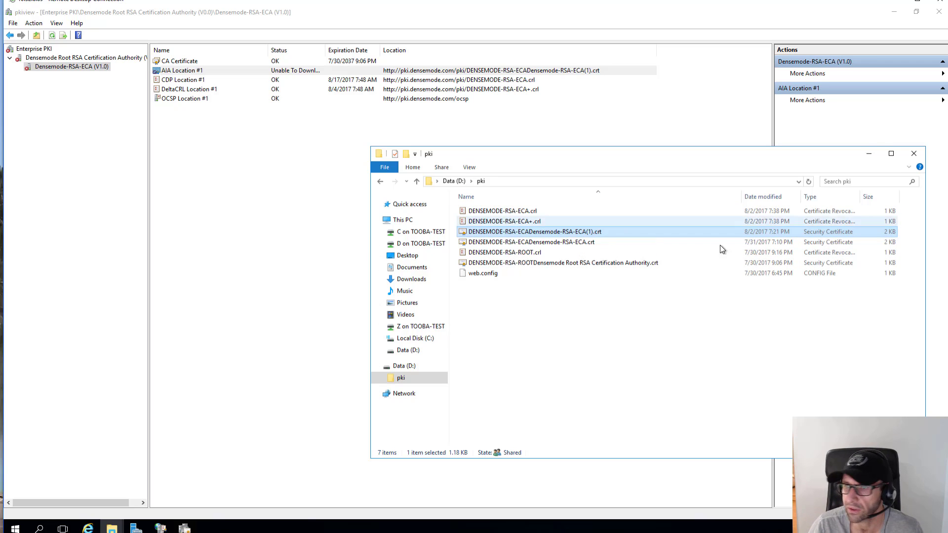
{"action": "left_click", "coordinate": [262, 123]}
Step: Refresh AIA Location #1 in pkiview, then review the root CA's OCSP and CDP locations
{"action": "right_click", "coordinate": [183, 70]}
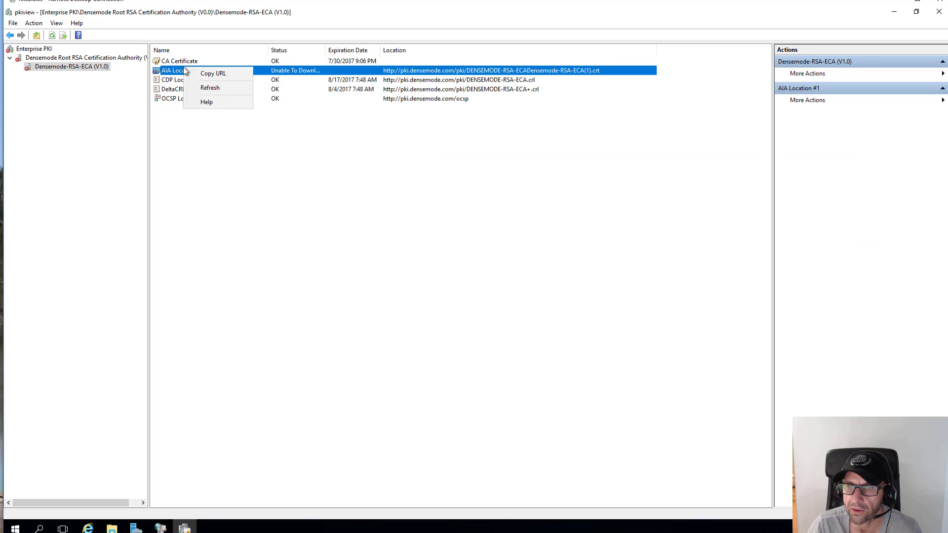
{"action": "left_click", "coordinate": [200, 88]}
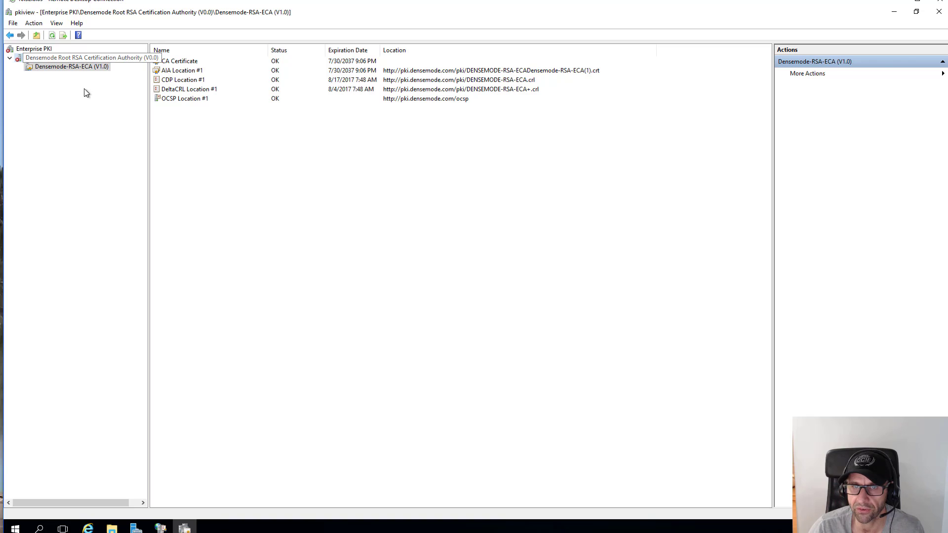
{"action": "left_click", "coordinate": [84, 57]}
{"action": "left_click", "coordinate": [255, 99]}
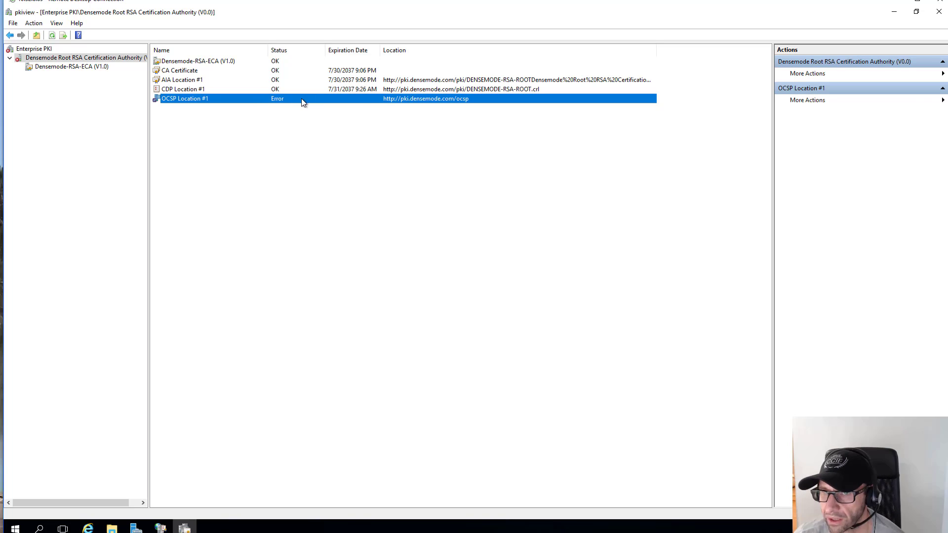
{"action": "left_click", "coordinate": [461, 92]}
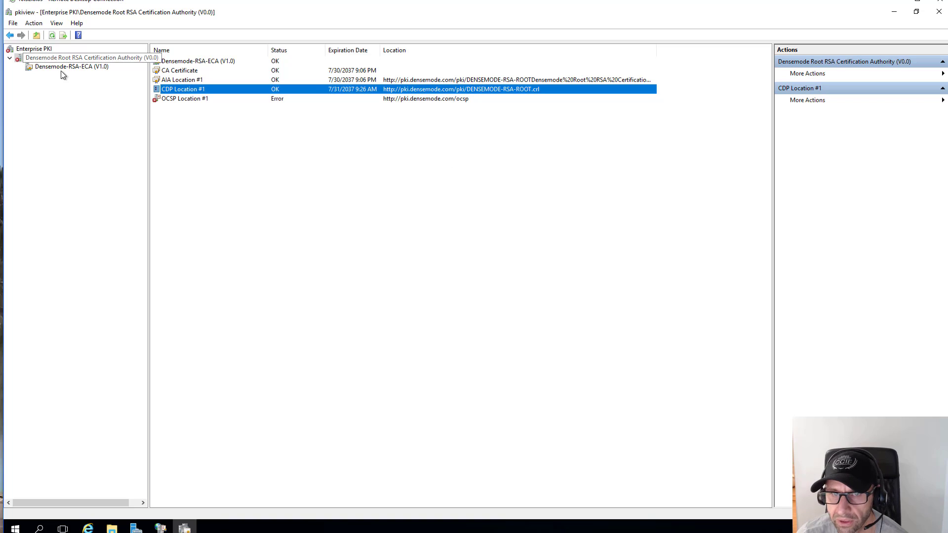
{"action": "left_click", "coordinate": [281, 99]}
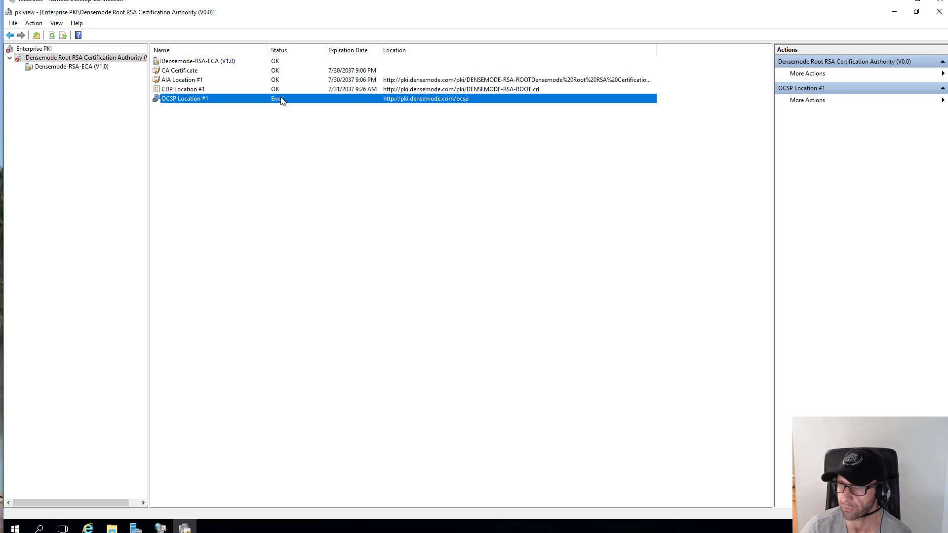
{"action": "left_click", "coordinate": [298, 159]}
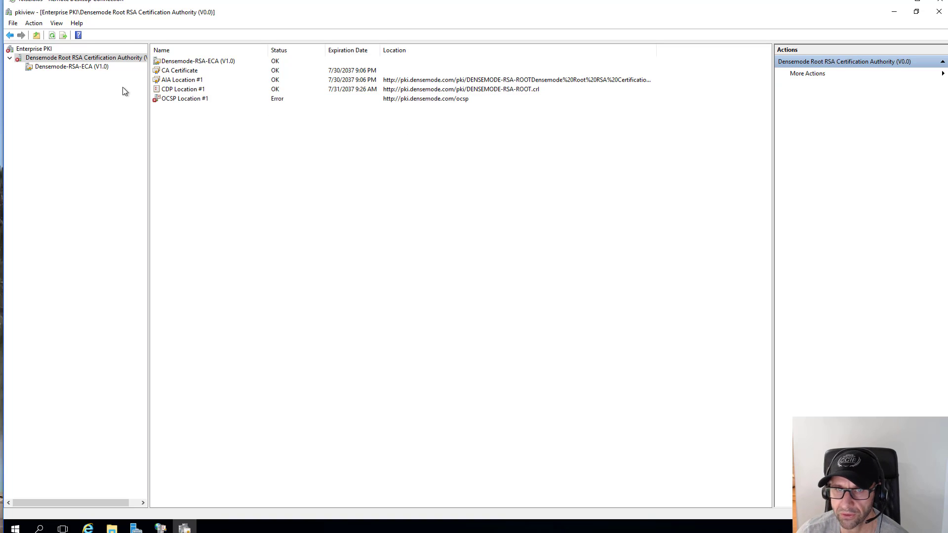
Step: Confirm the Densemode-RSA-ECA certificate, AIA, CDP, DeltaCRL and OCSP locations all read OK
{"action": "left_click", "coordinate": [58, 68]}
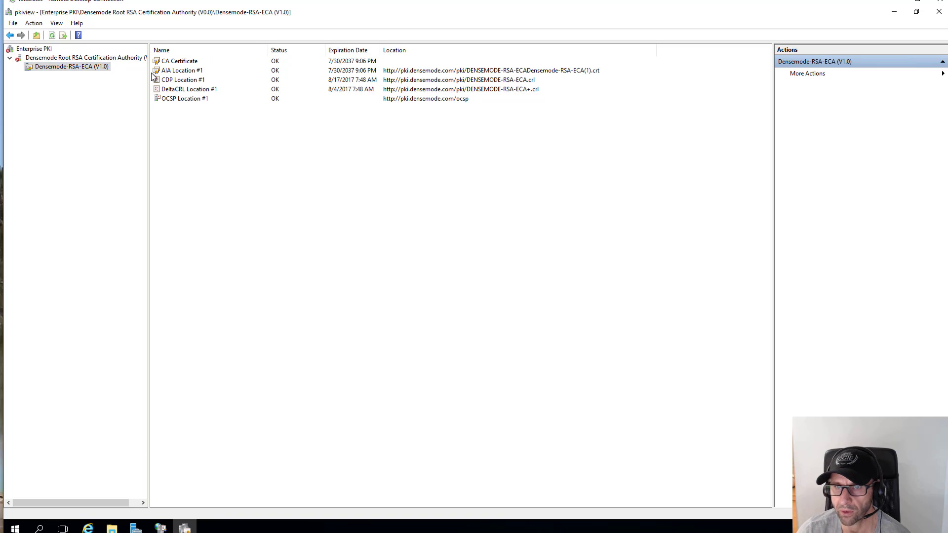
{"action": "left_click", "coordinate": [187, 62]}
{"action": "left_click", "coordinate": [187, 71]}
{"action": "left_click", "coordinate": [189, 80]}
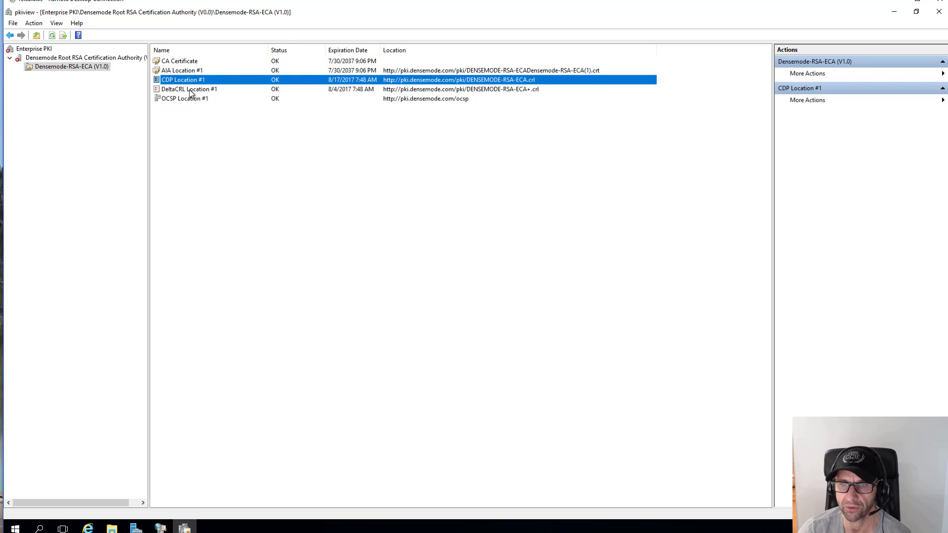
{"action": "left_click", "coordinate": [191, 90]}
{"action": "left_click", "coordinate": [192, 100]}
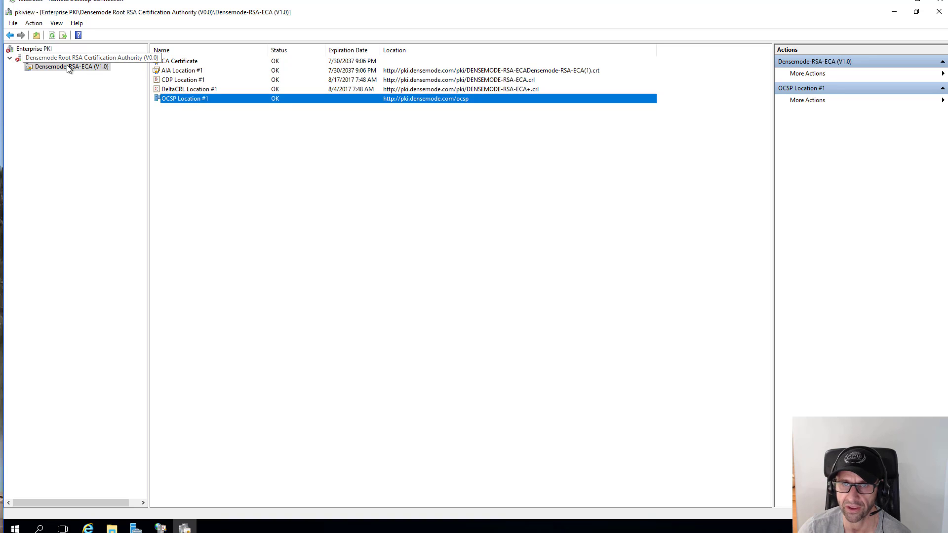
{"action": "left_click", "coordinate": [175, 61]}
{"action": "left_click", "coordinate": [178, 71]}
{"action": "left_click", "coordinate": [179, 81]}
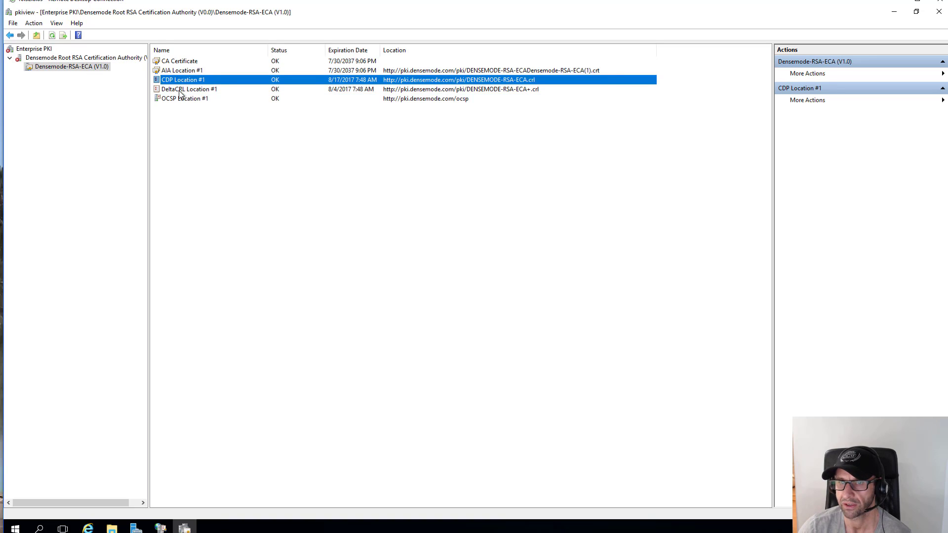
{"action": "left_click", "coordinate": [179, 90]}
{"action": "left_click", "coordinate": [179, 100]}
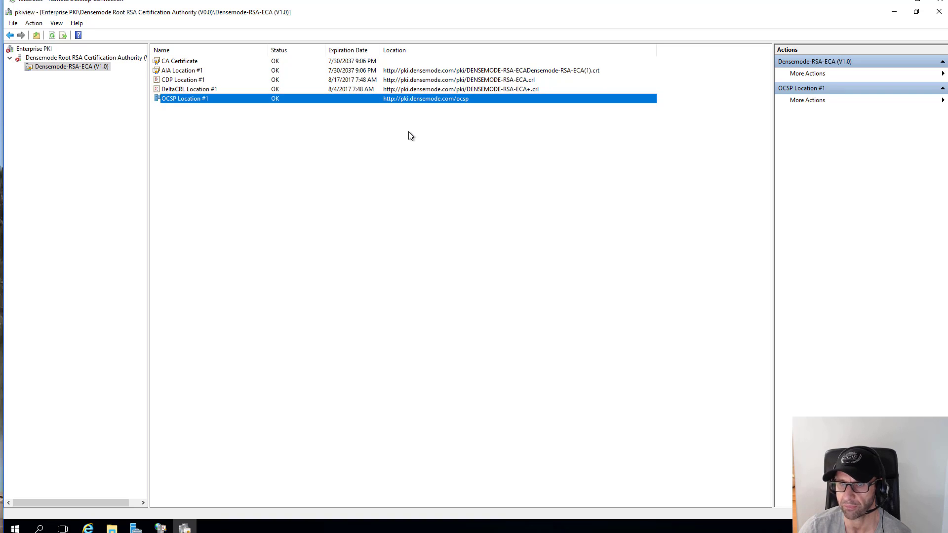